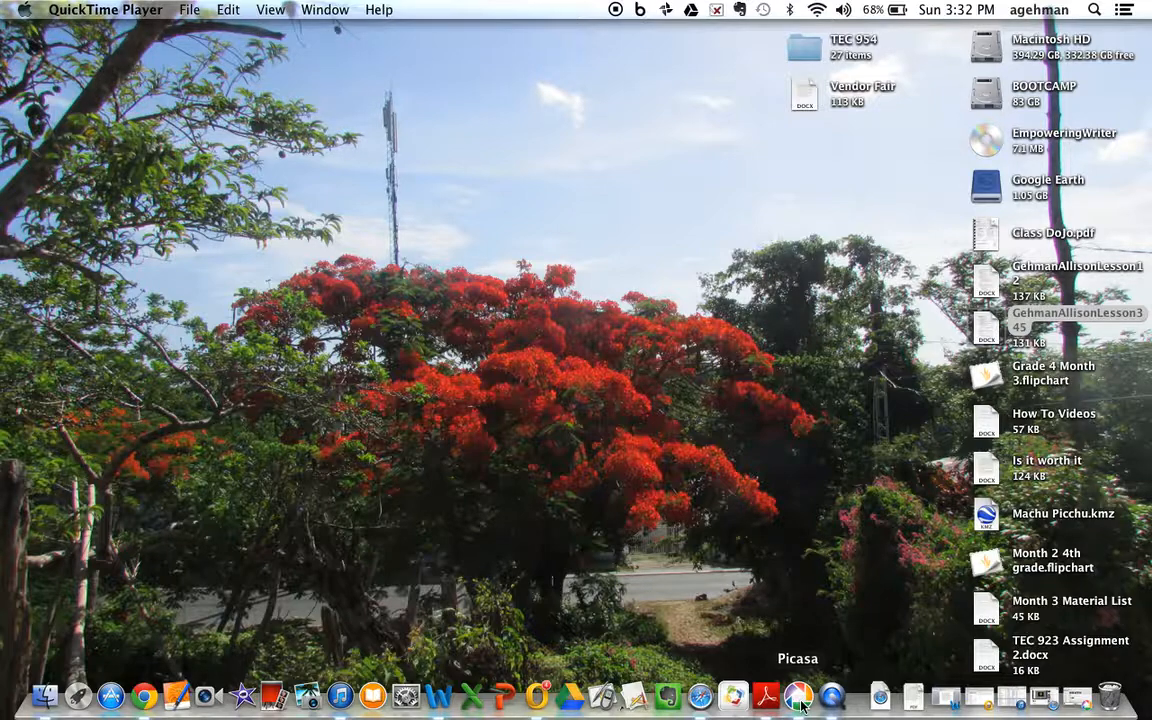
Step: Open Picasa
click(800, 698)
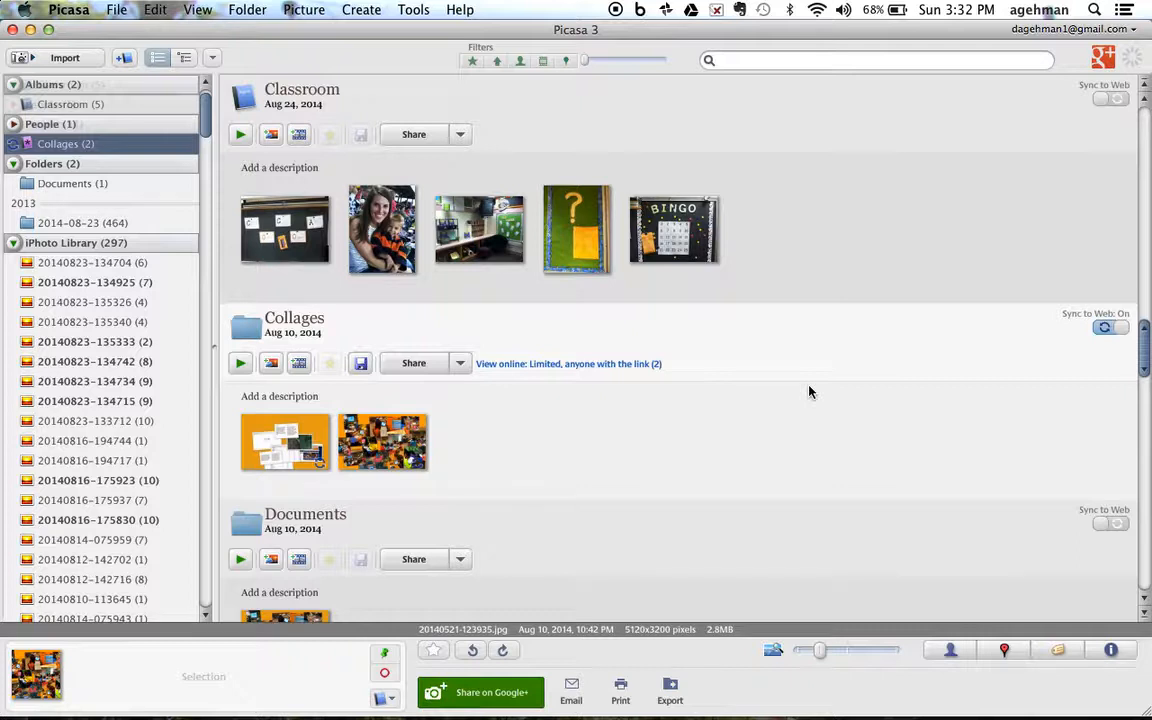
click(306, 256)
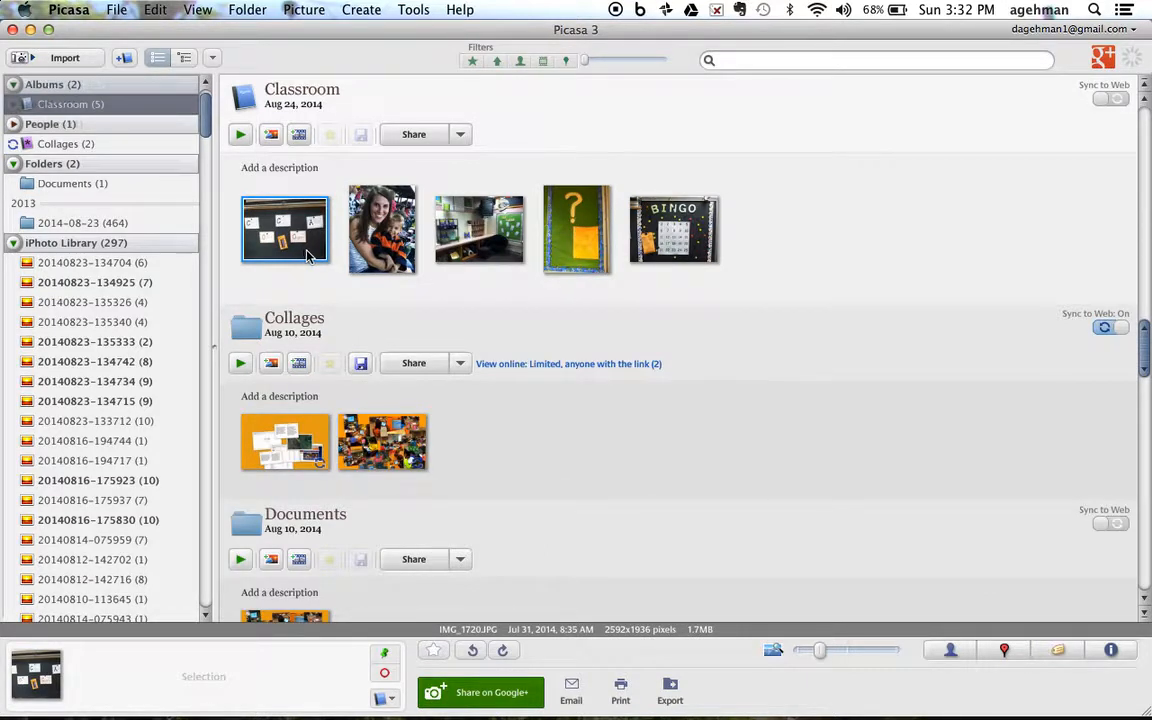
key(super+a)
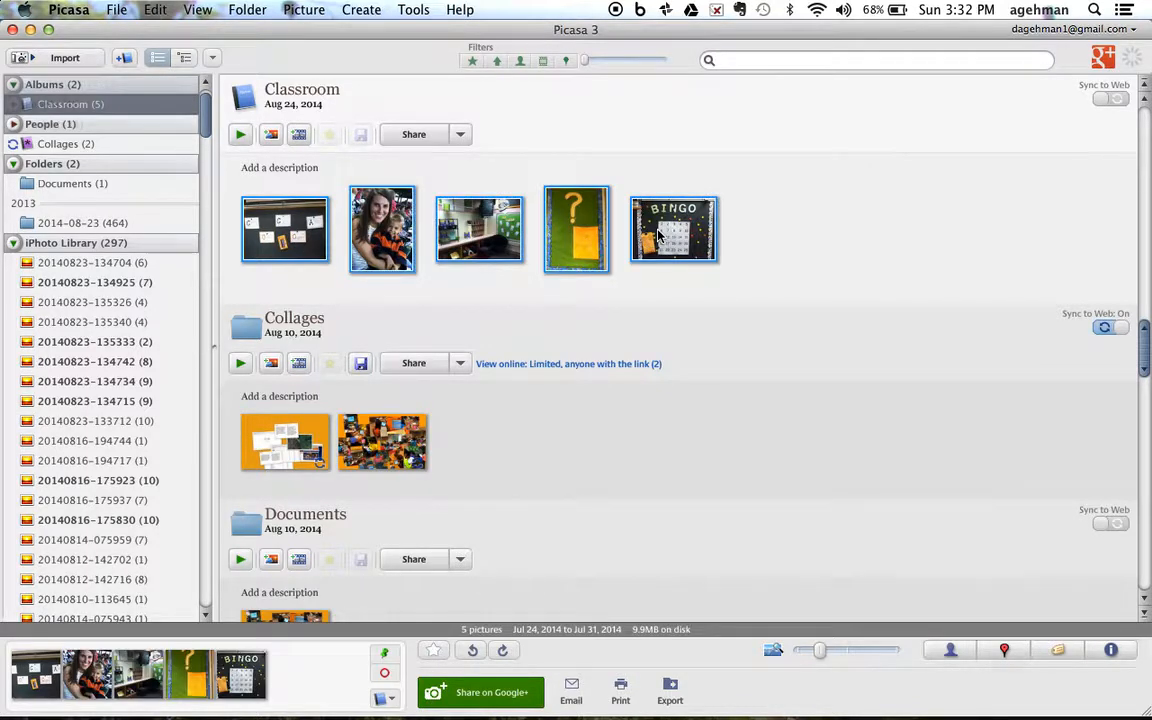
click(805, 238)
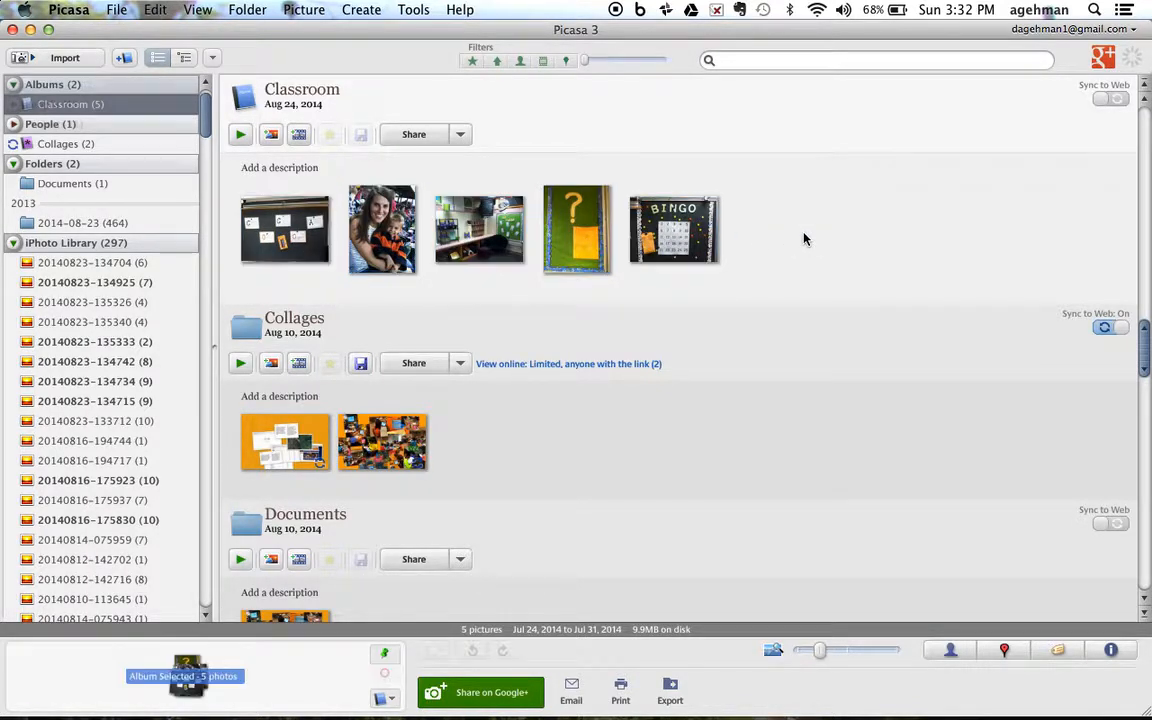
Step: Create a movie presentation from all five photos in the Classroom album
click(297, 239)
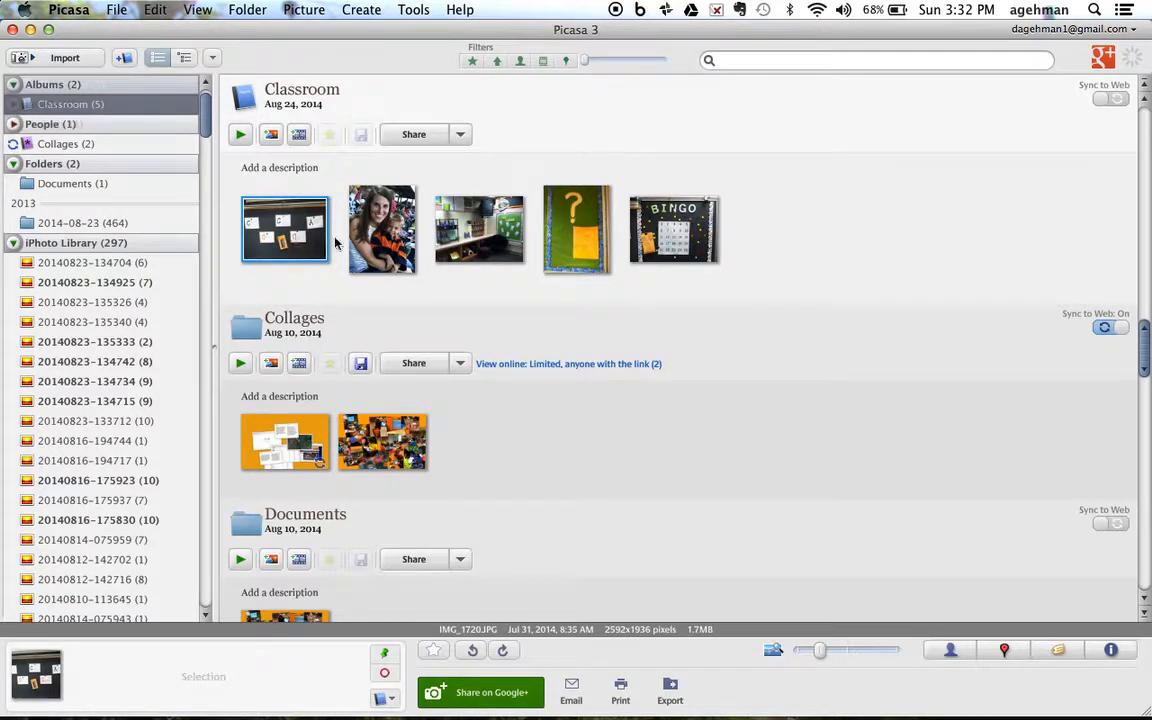
super+click(448, 228)
super+click(566, 256)
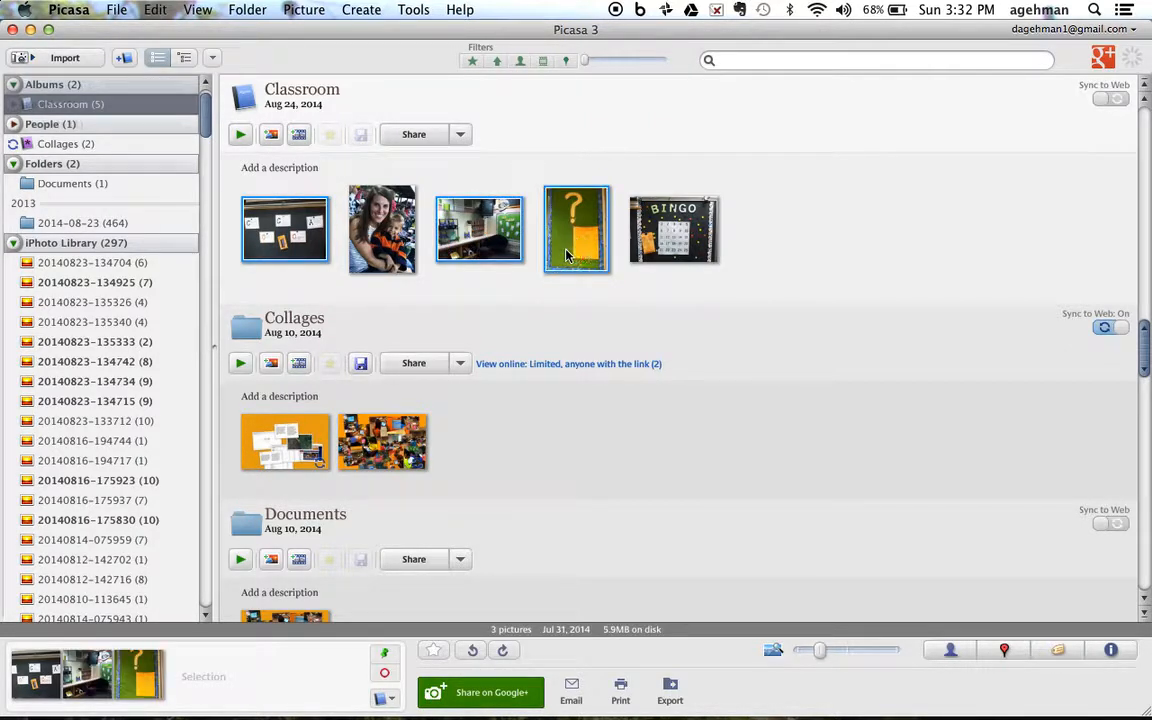
super+click(655, 249)
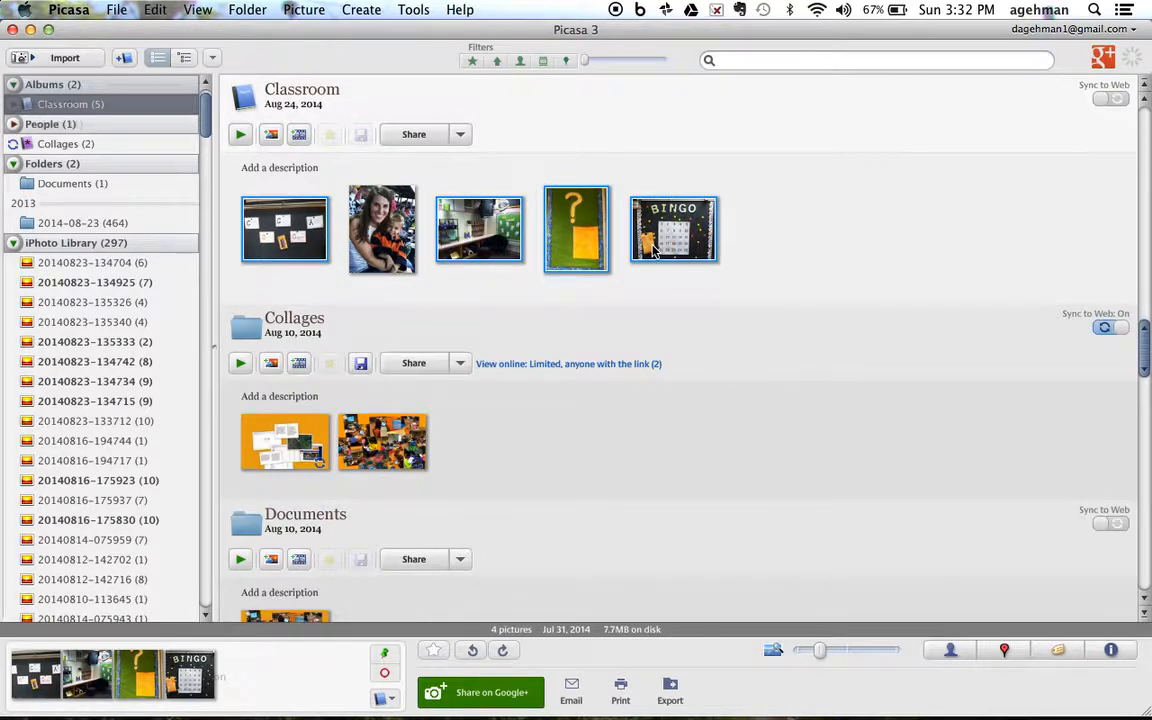
super+click(405, 232)
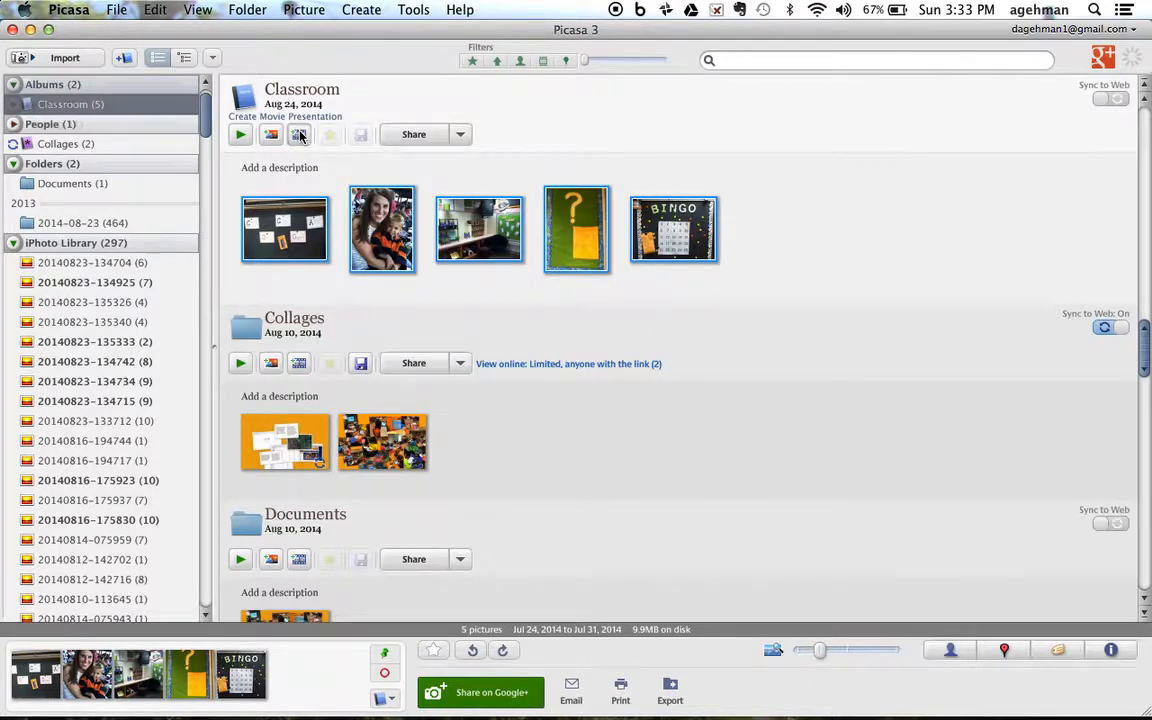
click(299, 135)
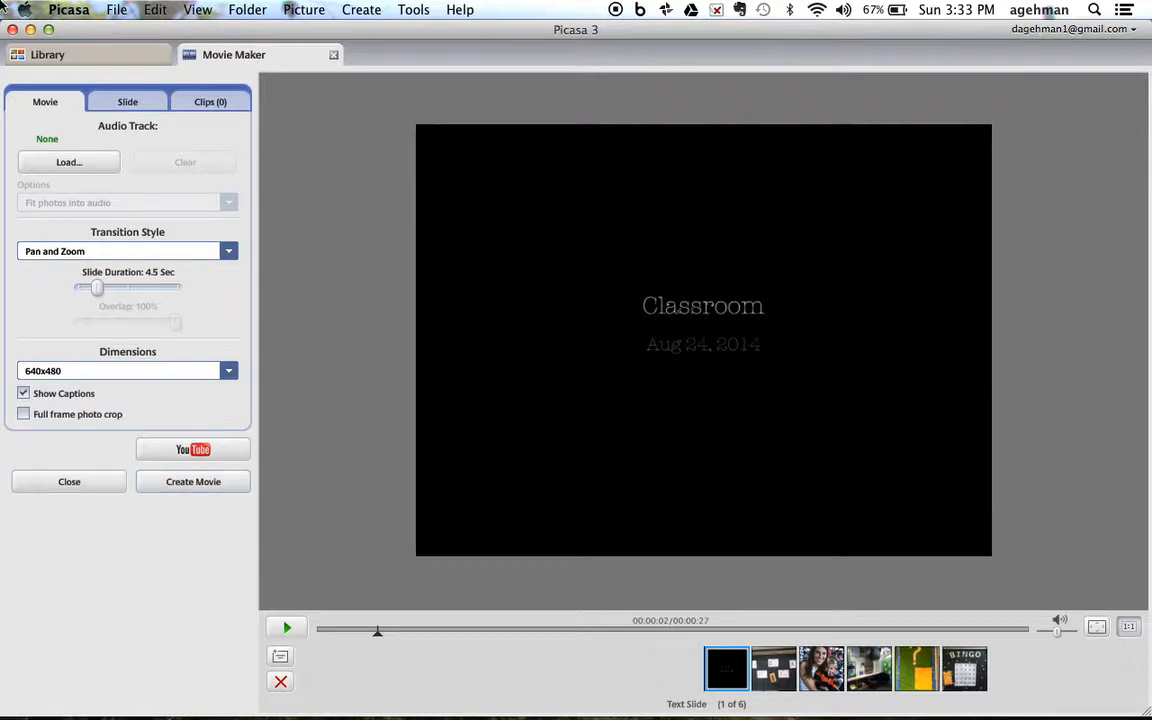
Step: Add the classroom technology photo collage from the Collages folder to the movie, directly after the title slide
click(28, 52)
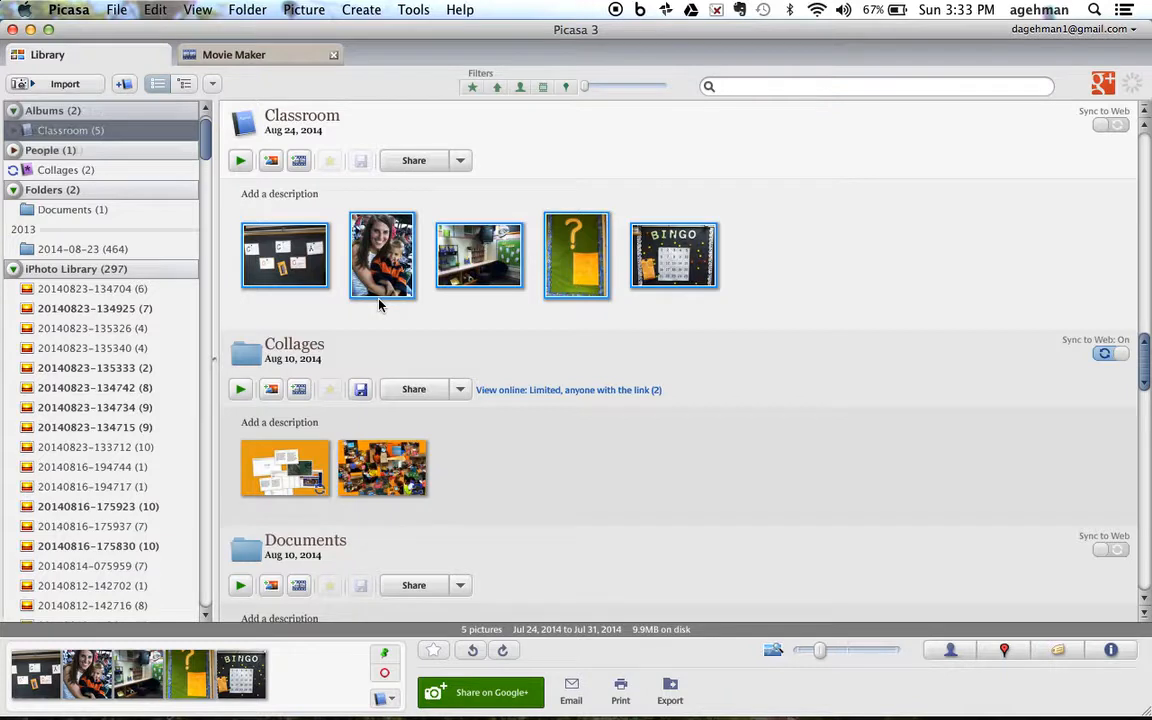
click(391, 465)
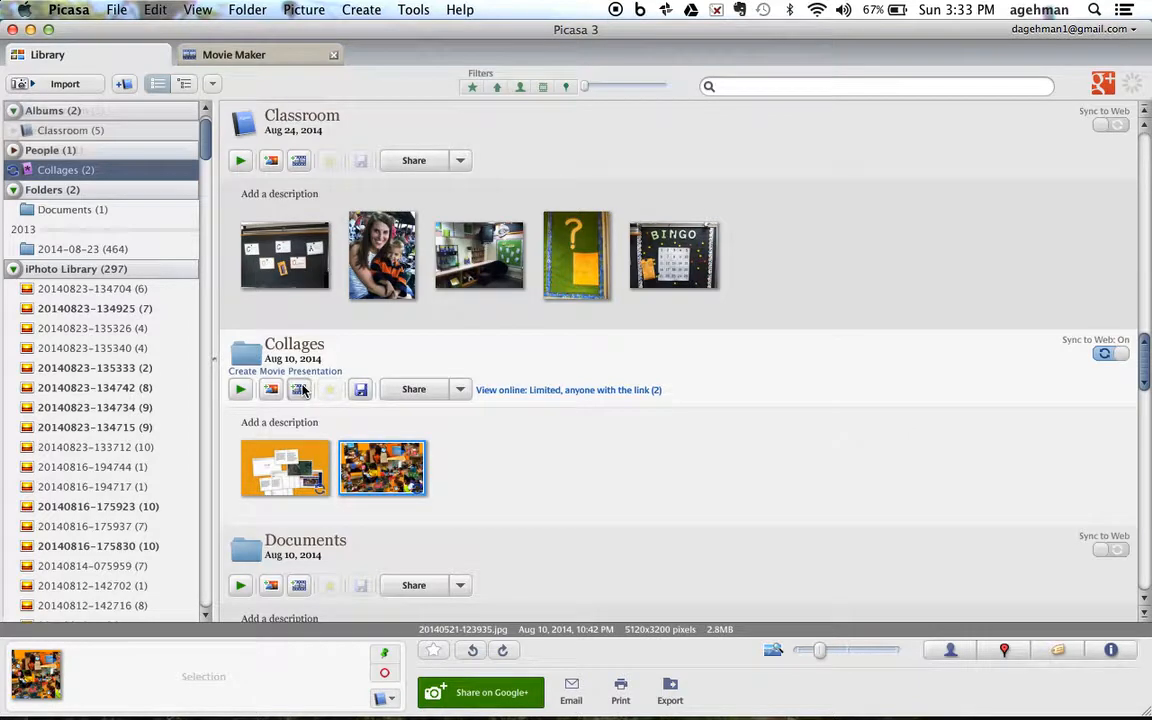
click(300, 389)
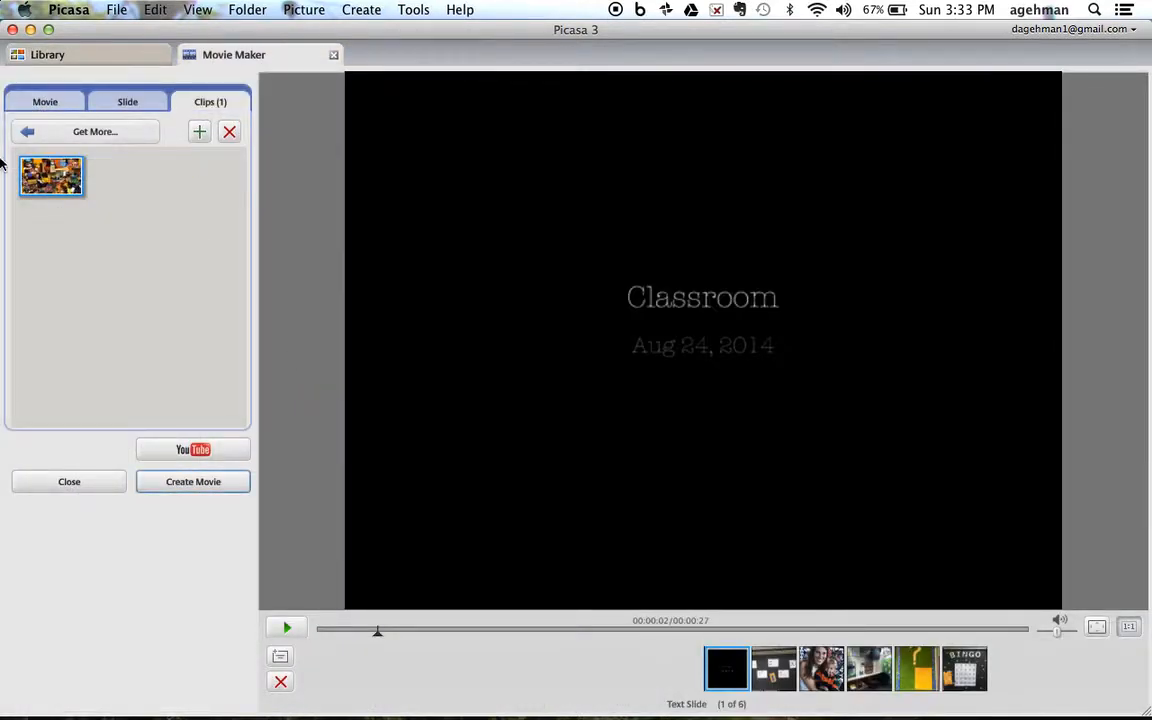
drag(50, 158, 762, 660)
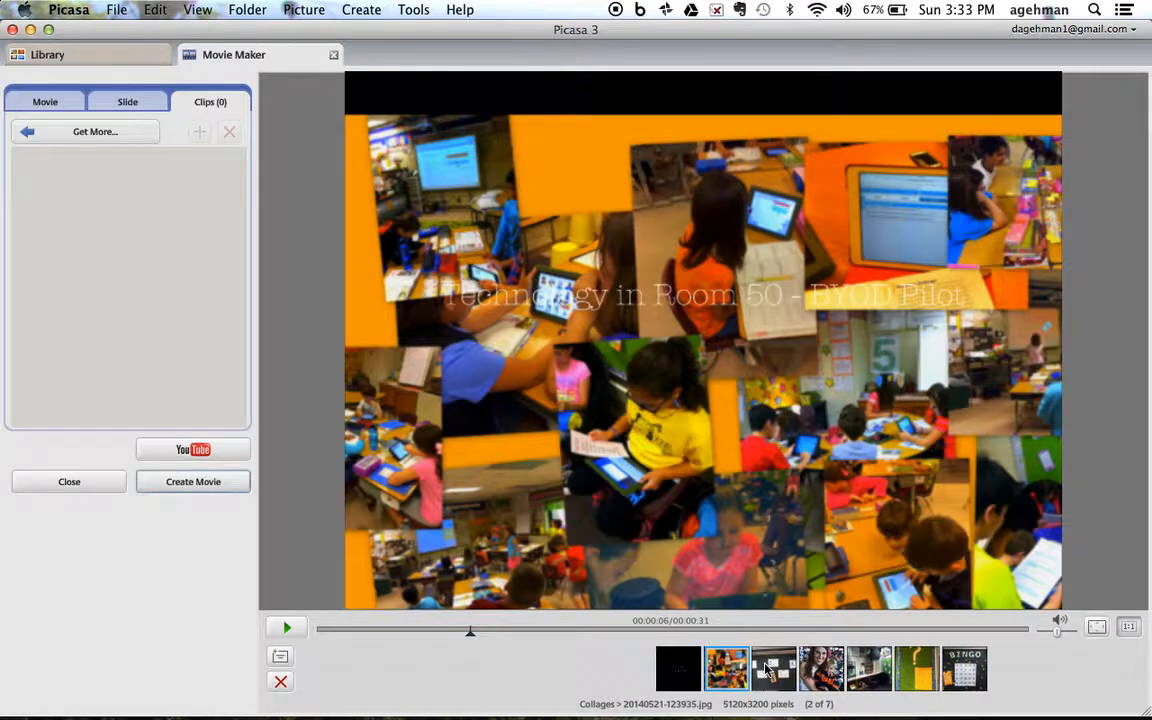
Step: Add the first photo of the 2014-08-23 folder, IMG_0004.JPG, to the movie directly after the title slide
click(48, 54)
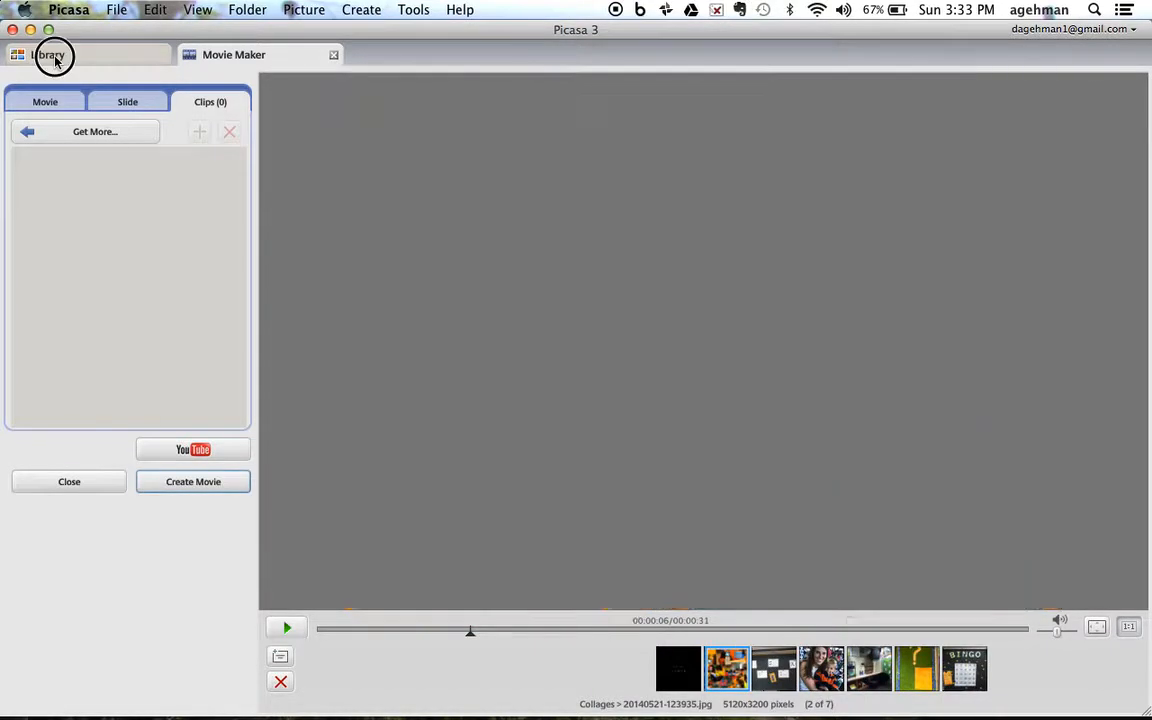
scroll(465, 355, down, 5)
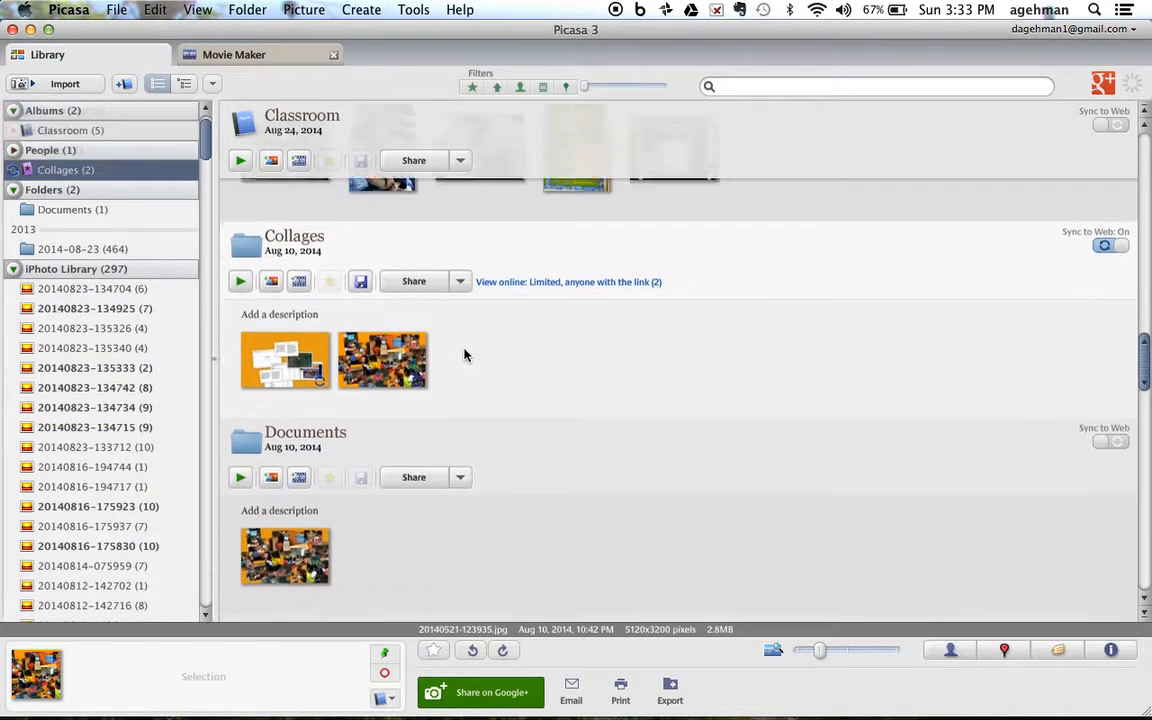
scroll(465, 355, down, 6)
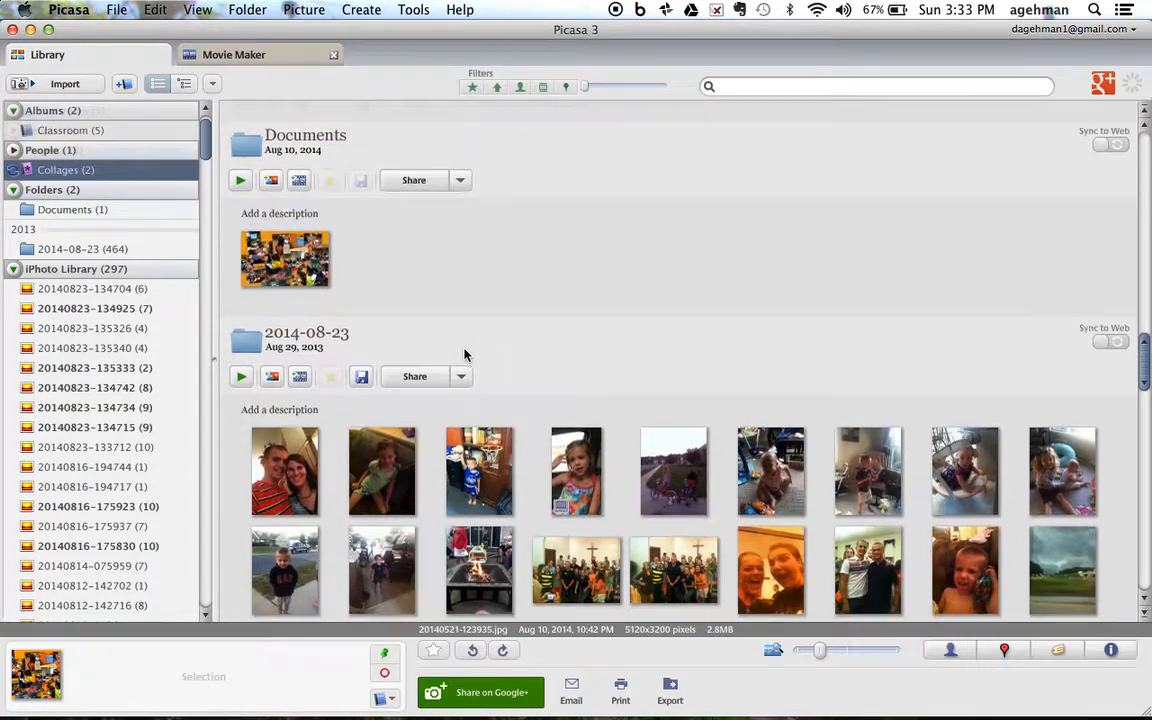
click(283, 472)
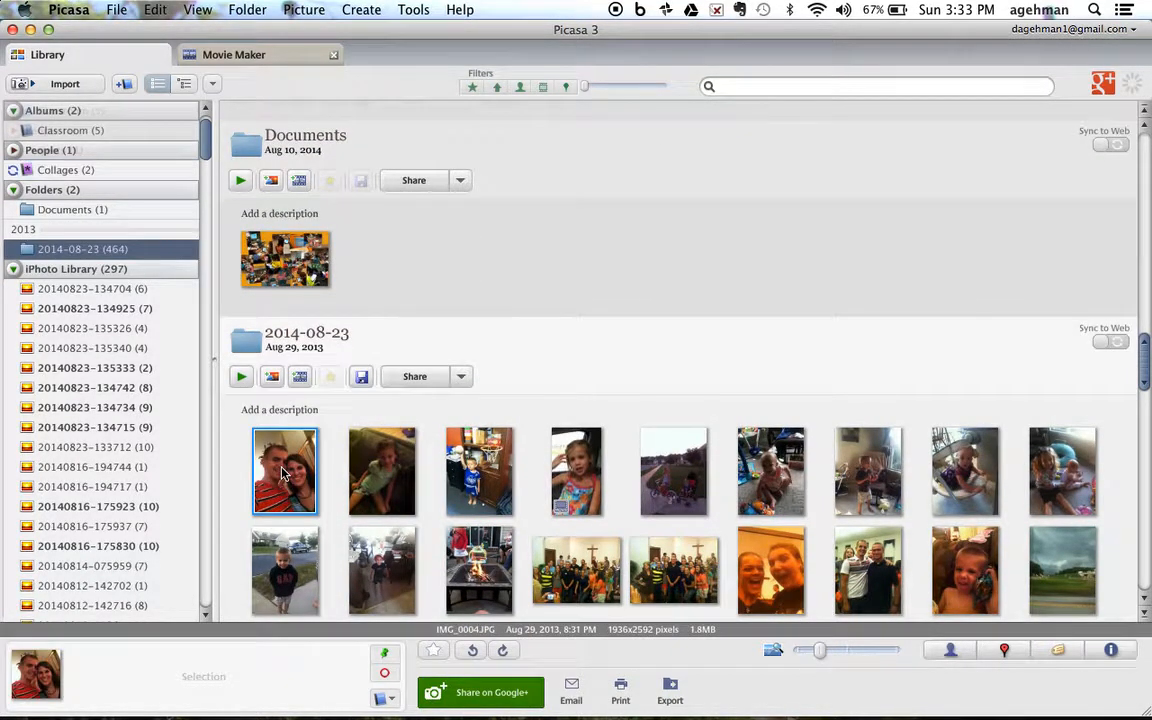
click(299, 376)
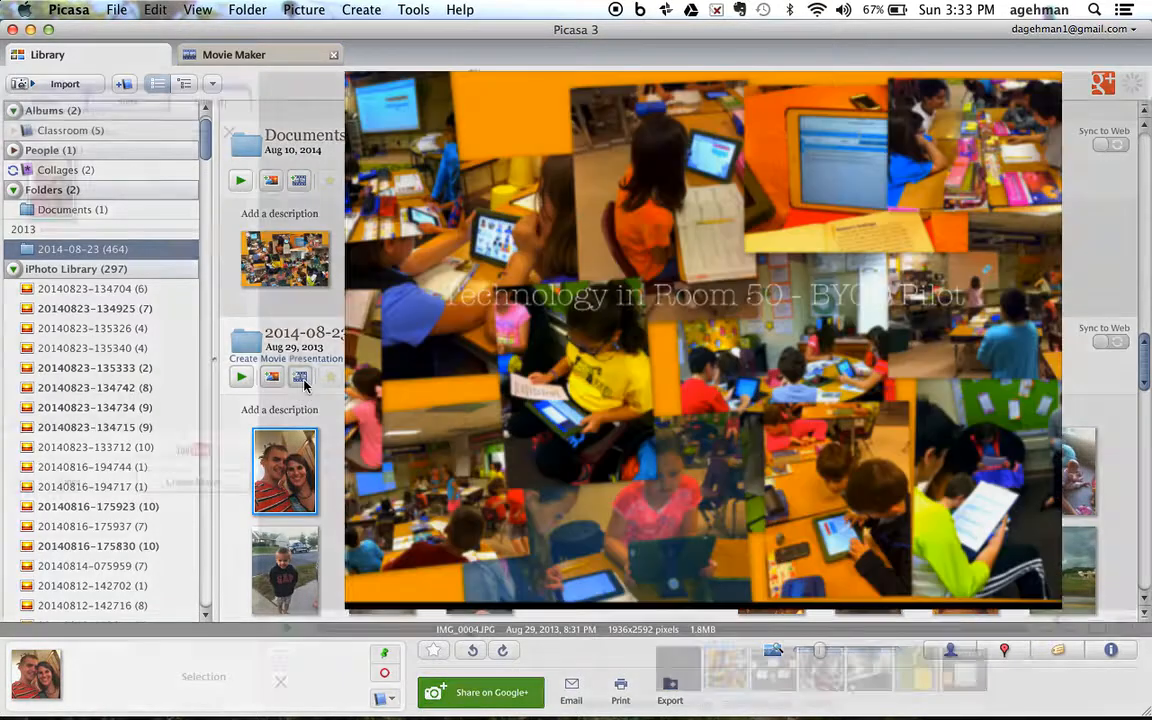
drag(56, 184, 706, 678)
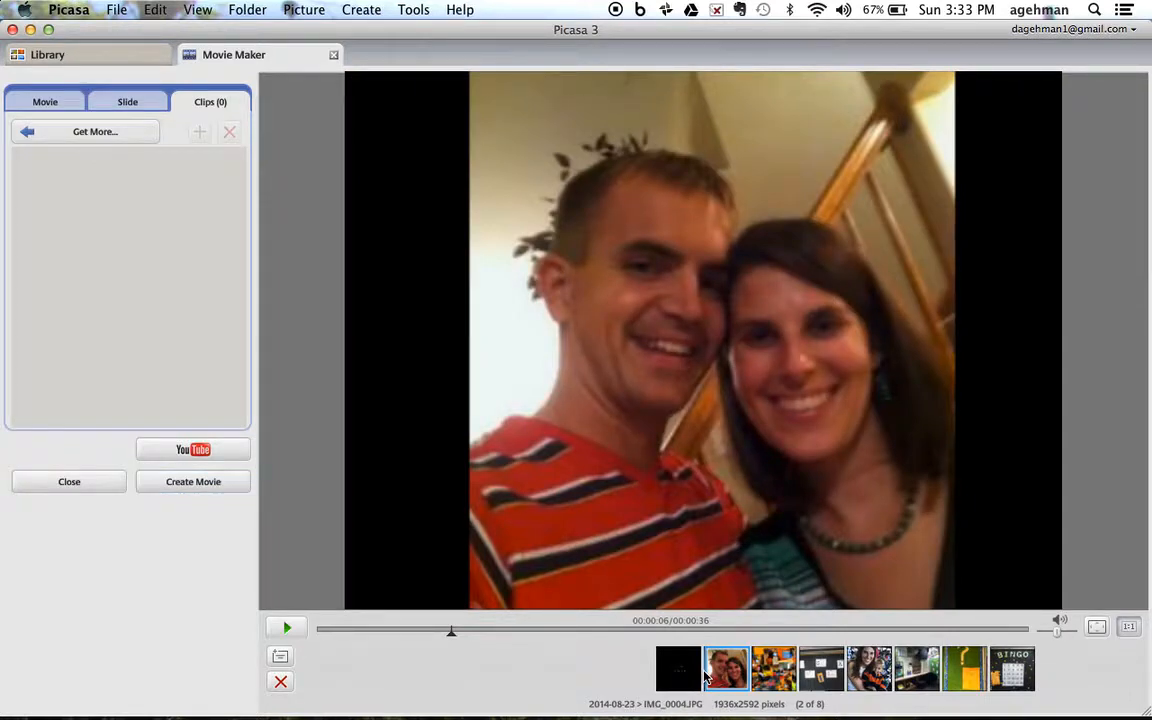
Step: Remove the IMG_0004.JPG slide from the movie
click(731, 671)
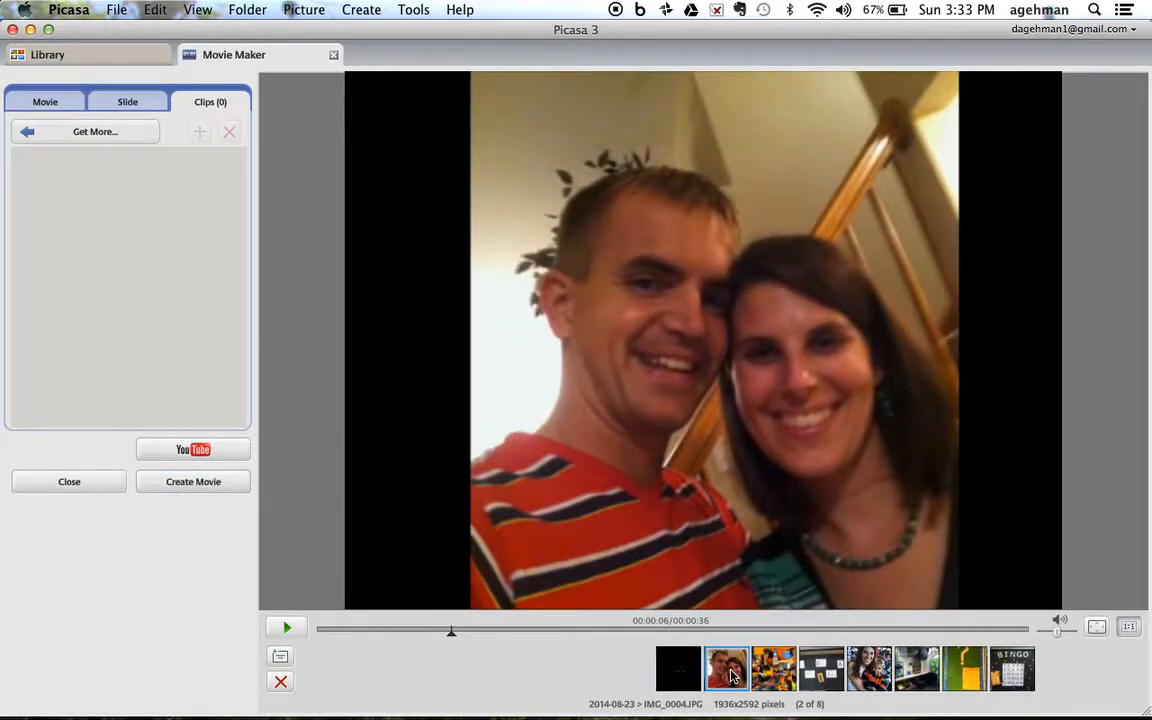
right_click(731, 675)
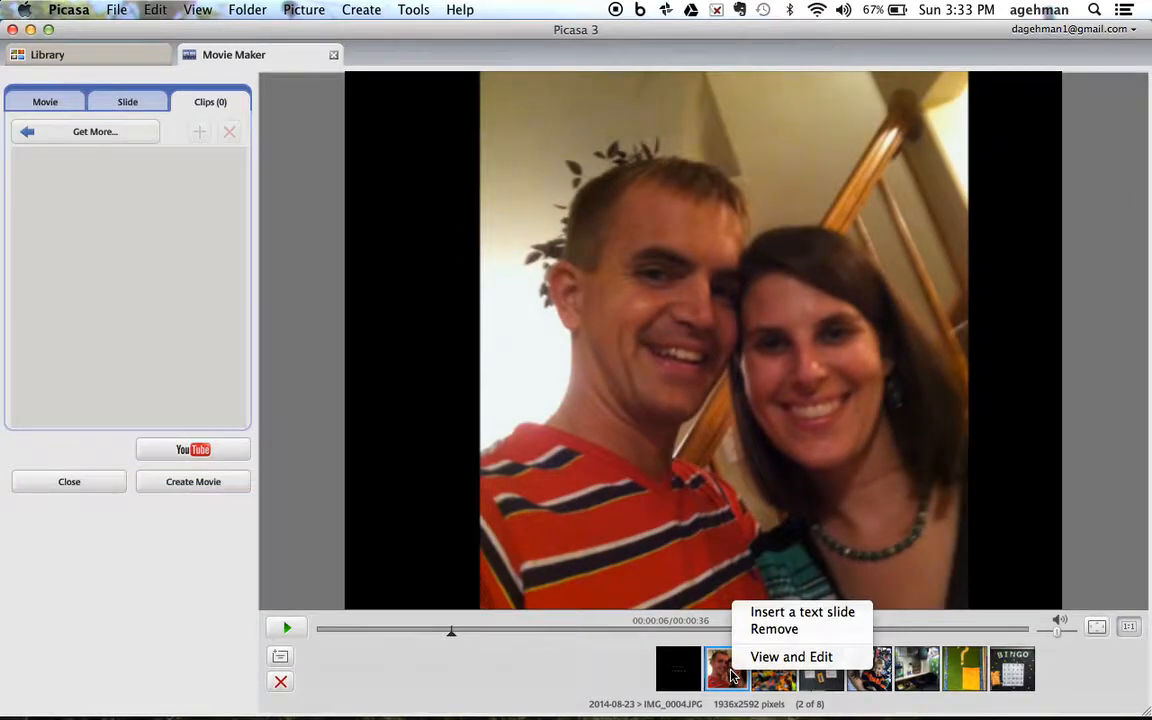
click(633, 674)
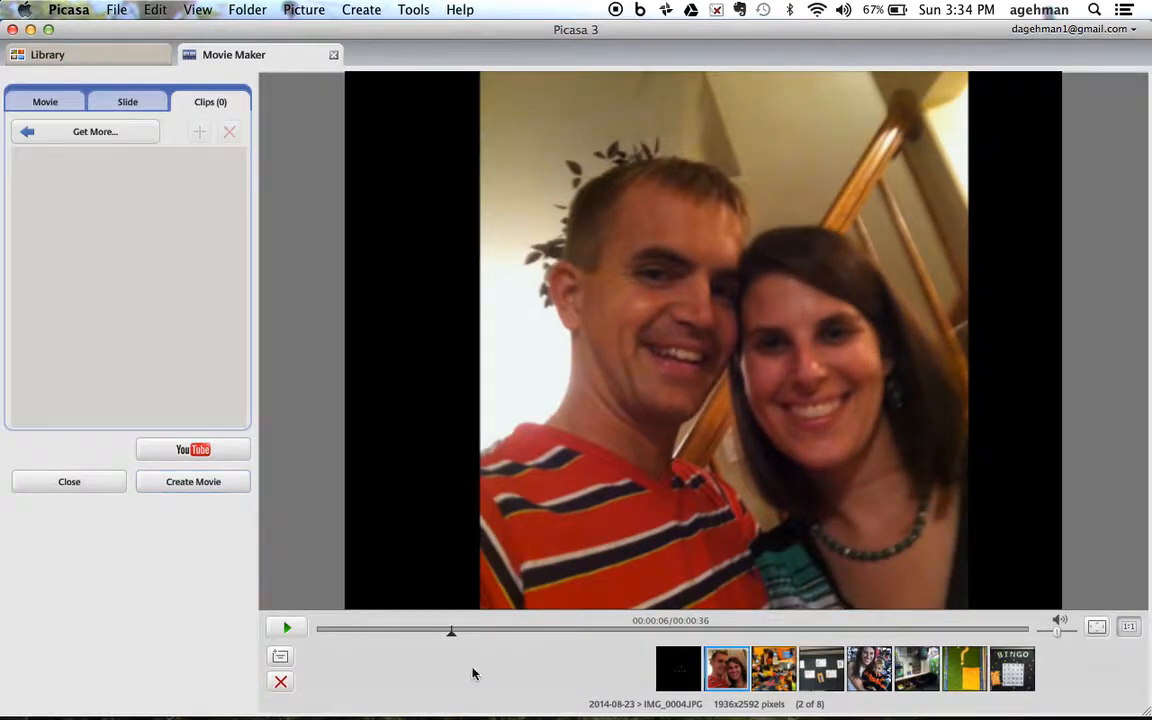
click(281, 681)
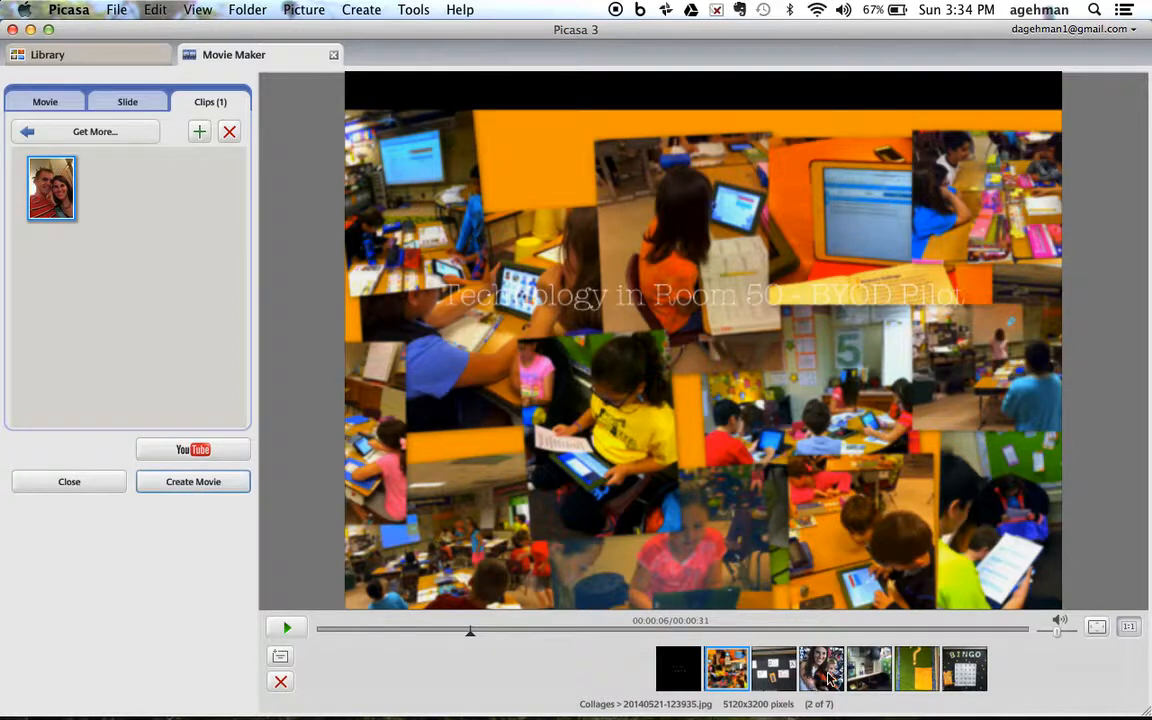
Step: Reorder the slides so the woman-and-child photo follows the title and the collage sits between the desk and question-mark photos
mouse_move(828, 680)
mouse_down()
mouse_move(716, 678)
mouse_move(842, 673)
mouse_up()
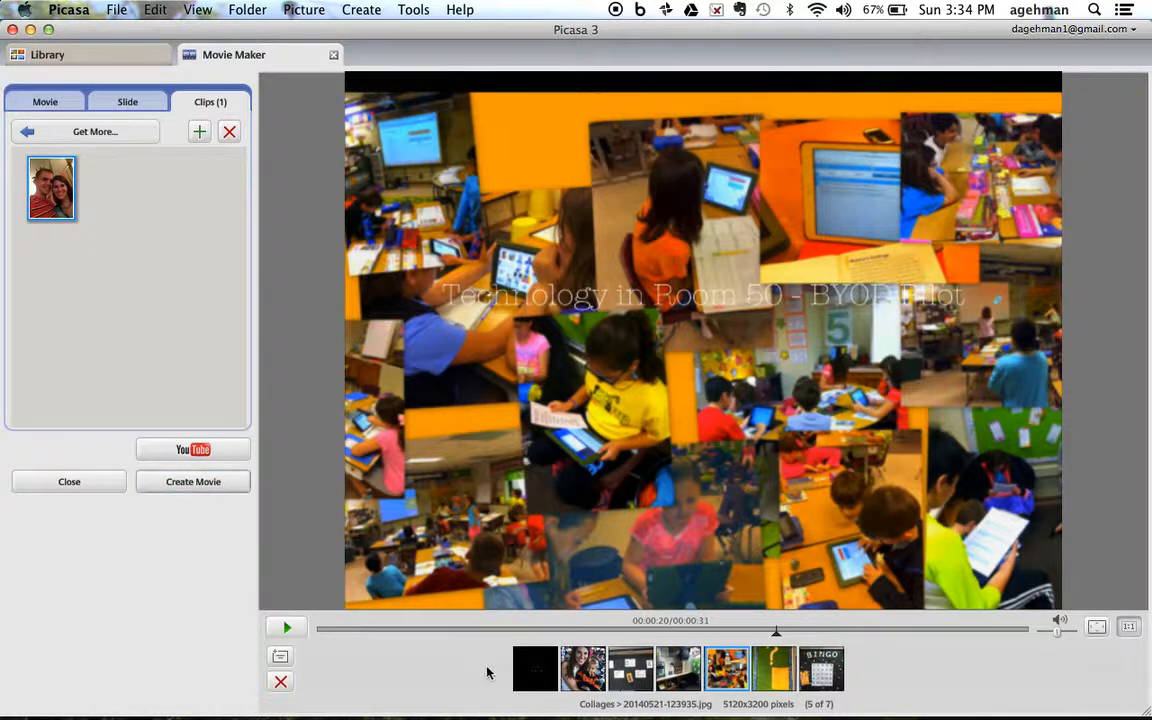
Step: Insert a text slide after the BINGO slide and move it between the woman-and-child photo and the blackboard cards photo
click(825, 672)
right_click(830, 676)
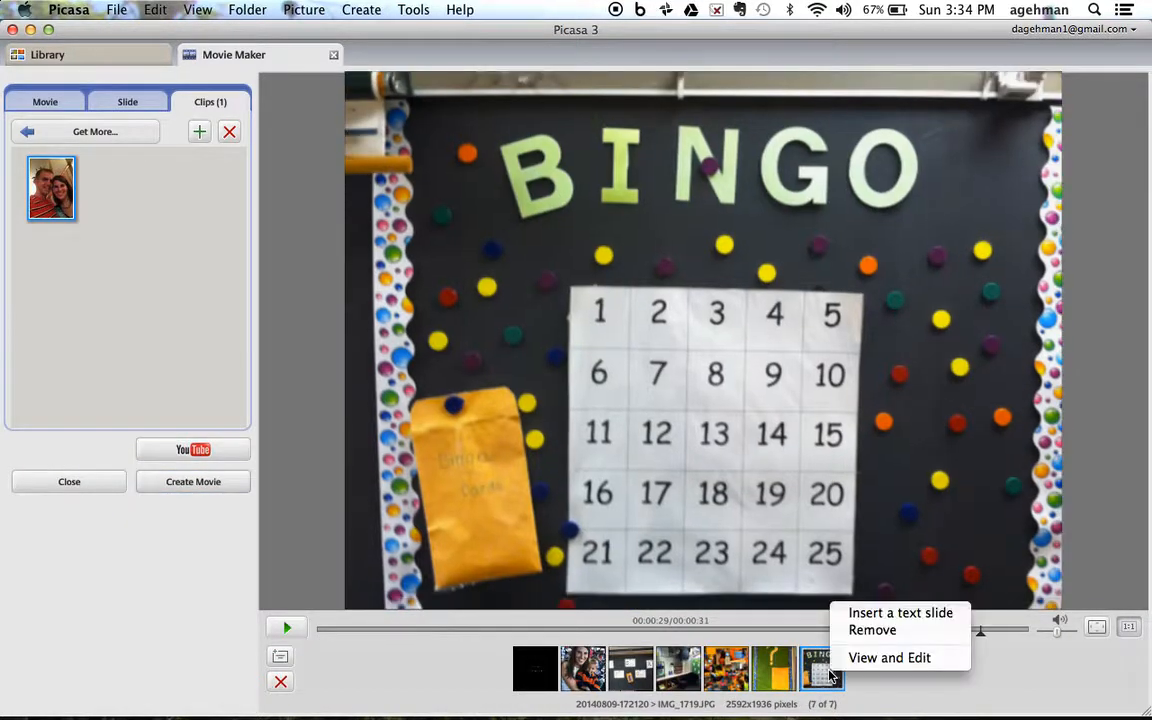
click(865, 614)
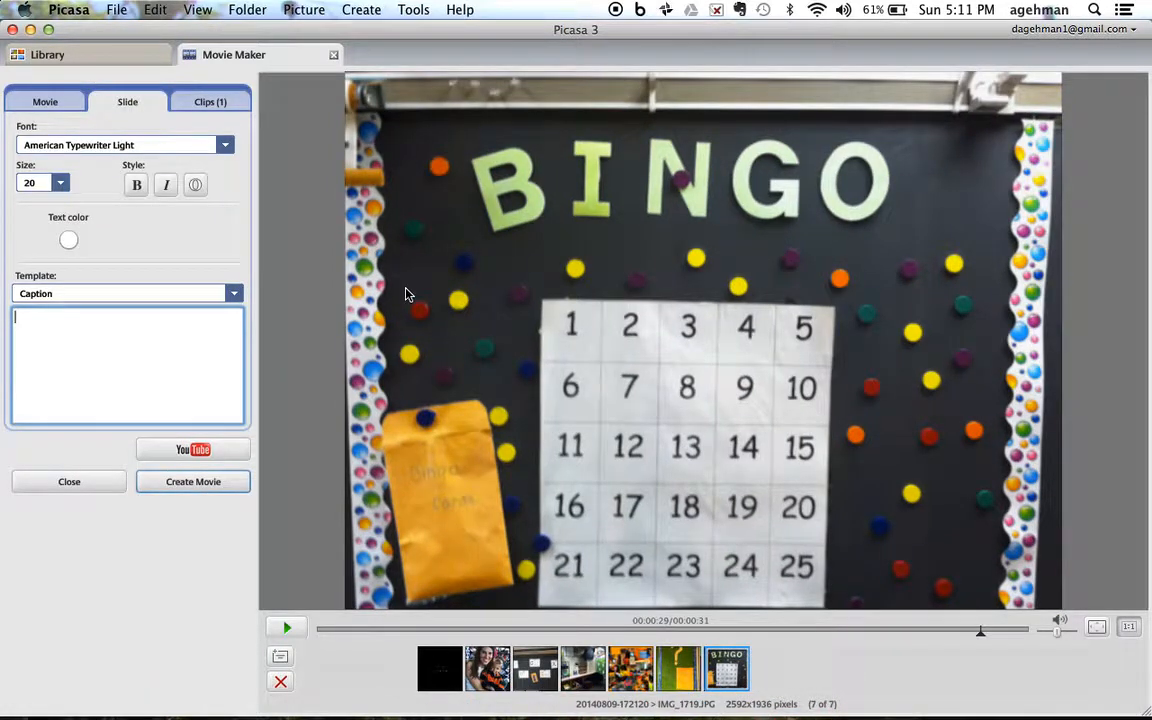
click(280, 656)
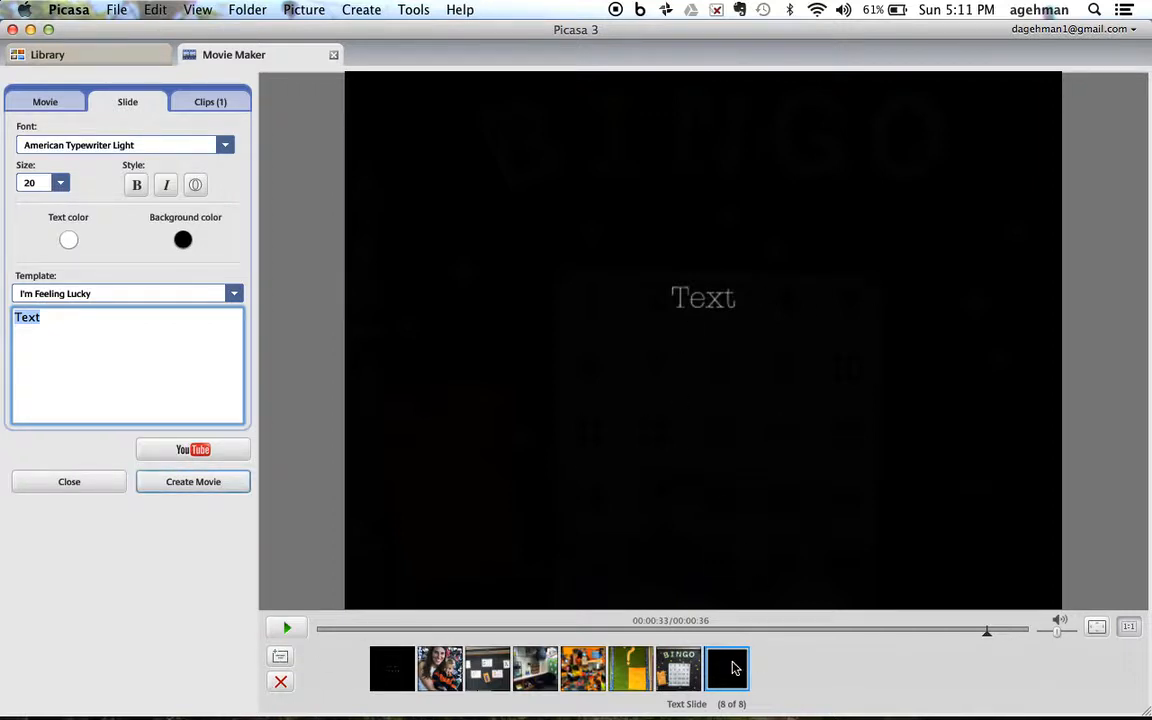
drag(733, 668, 458, 667)
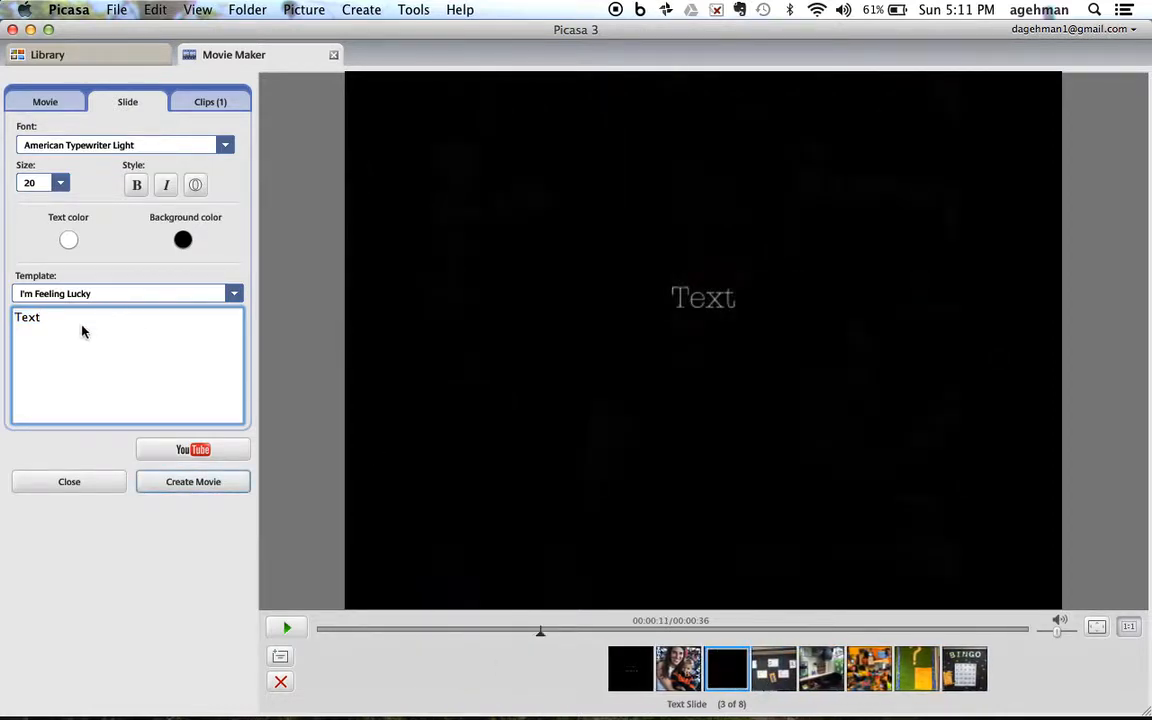
Step: Replace the placeholder on the new text slide with "This is our club COCOA wall."
drag(93, 321, 3, 318)
text(This is )
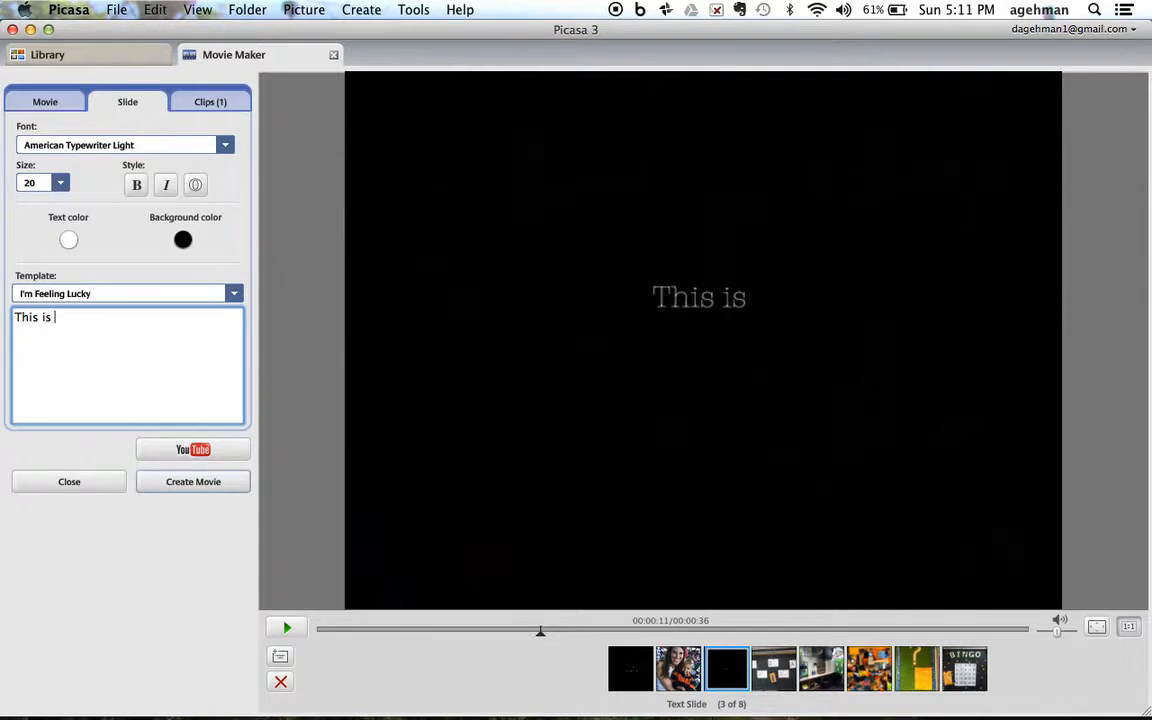
text(our club COC)
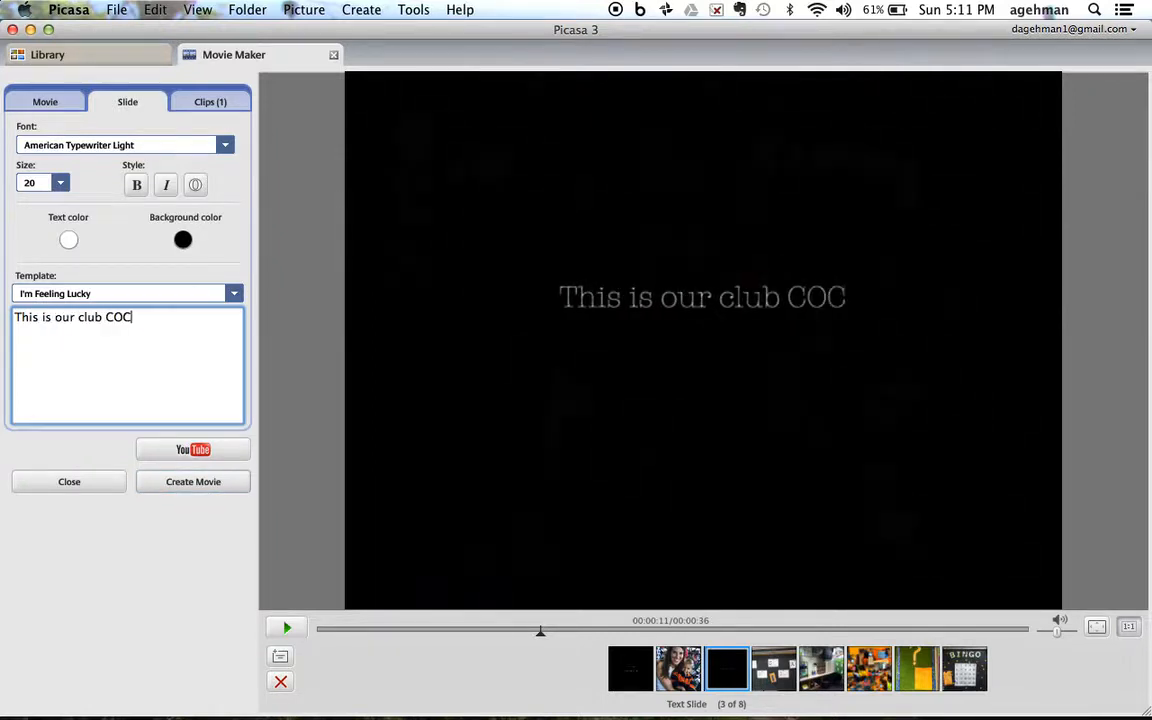
text(OA wAL)
key(BackSpace)
key(BackSpace)
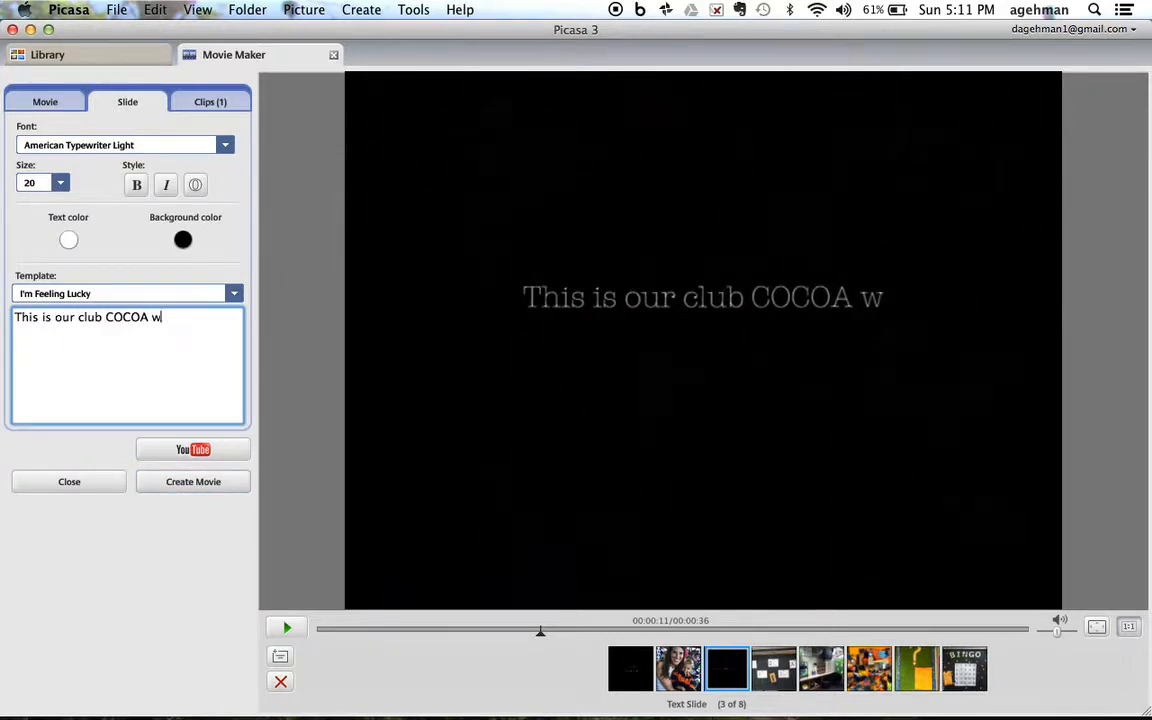
text(all.)
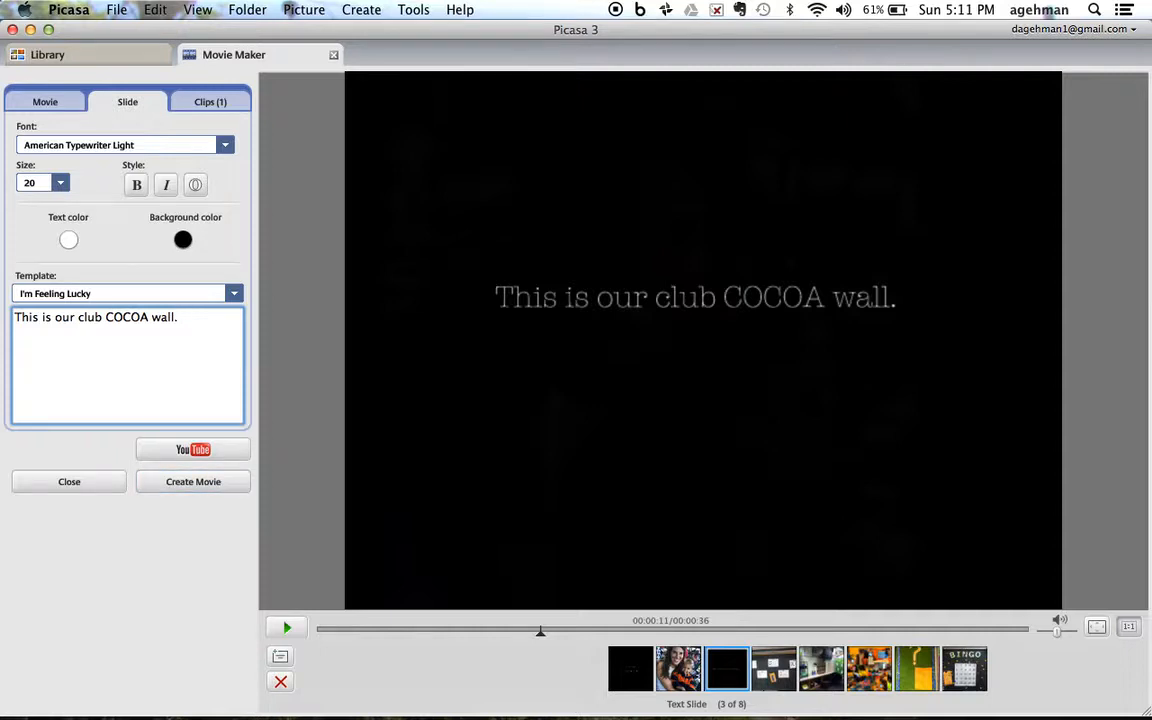
Step: Set the COCOA wall text slide's font to Andale Mono and its size to 48
click(228, 146)
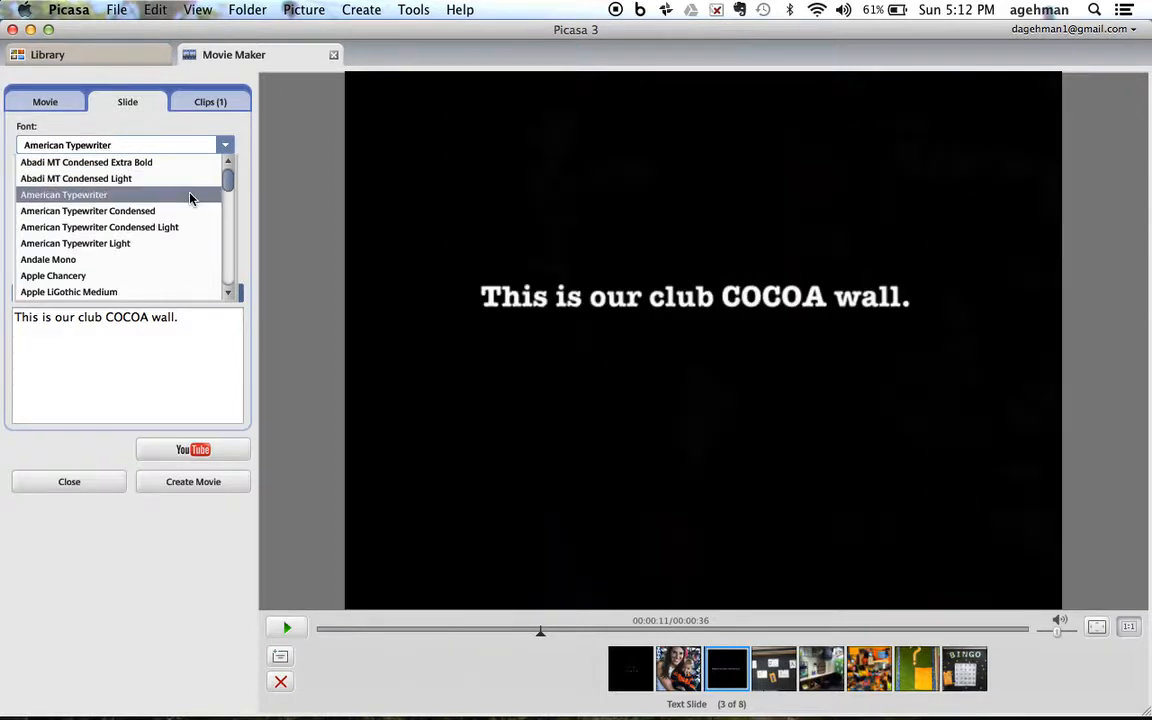
click(185, 260)
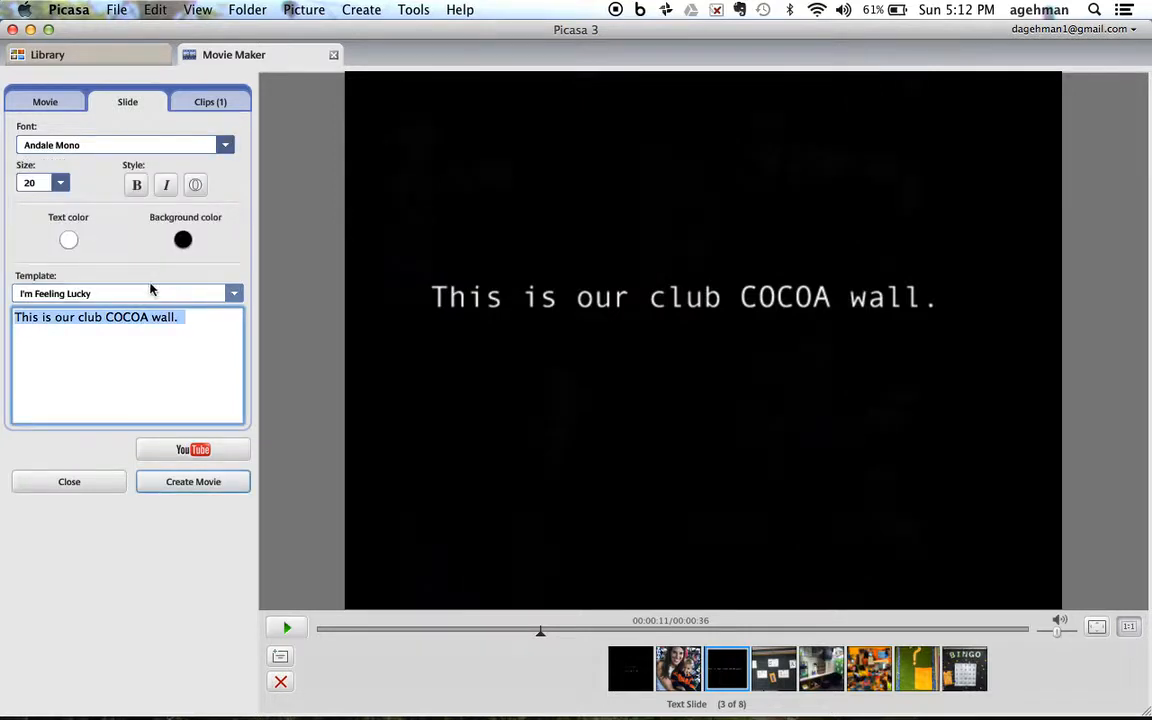
click(60, 183)
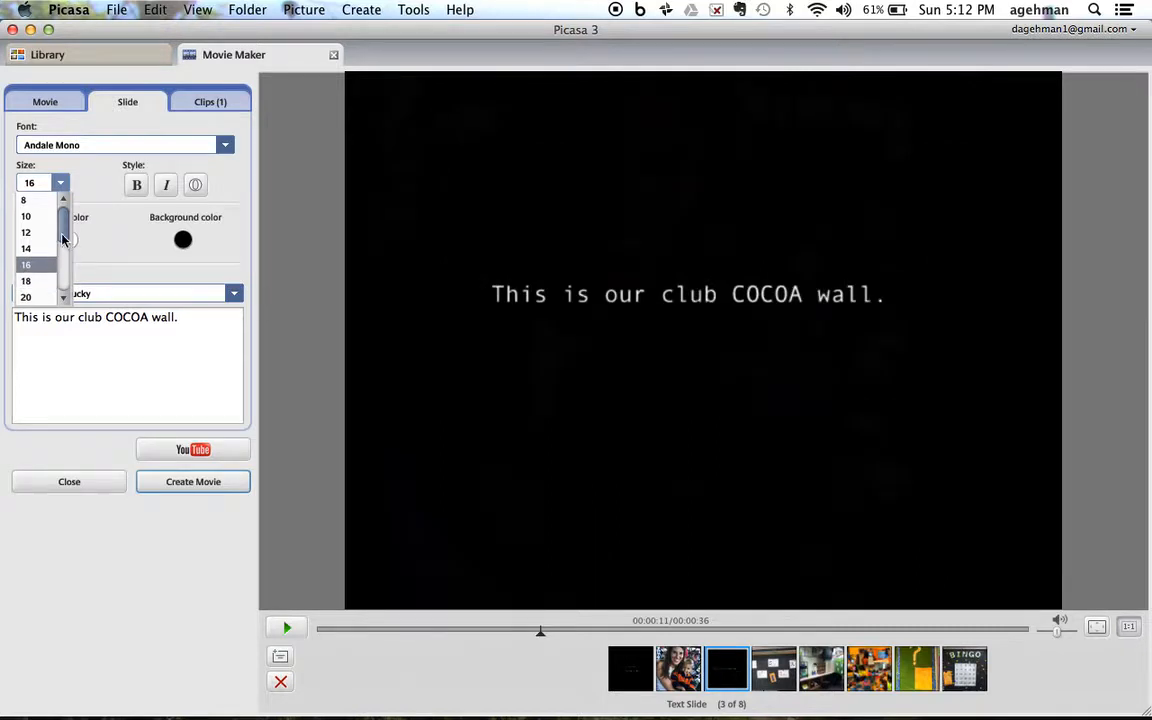
drag(62, 226, 60, 272)
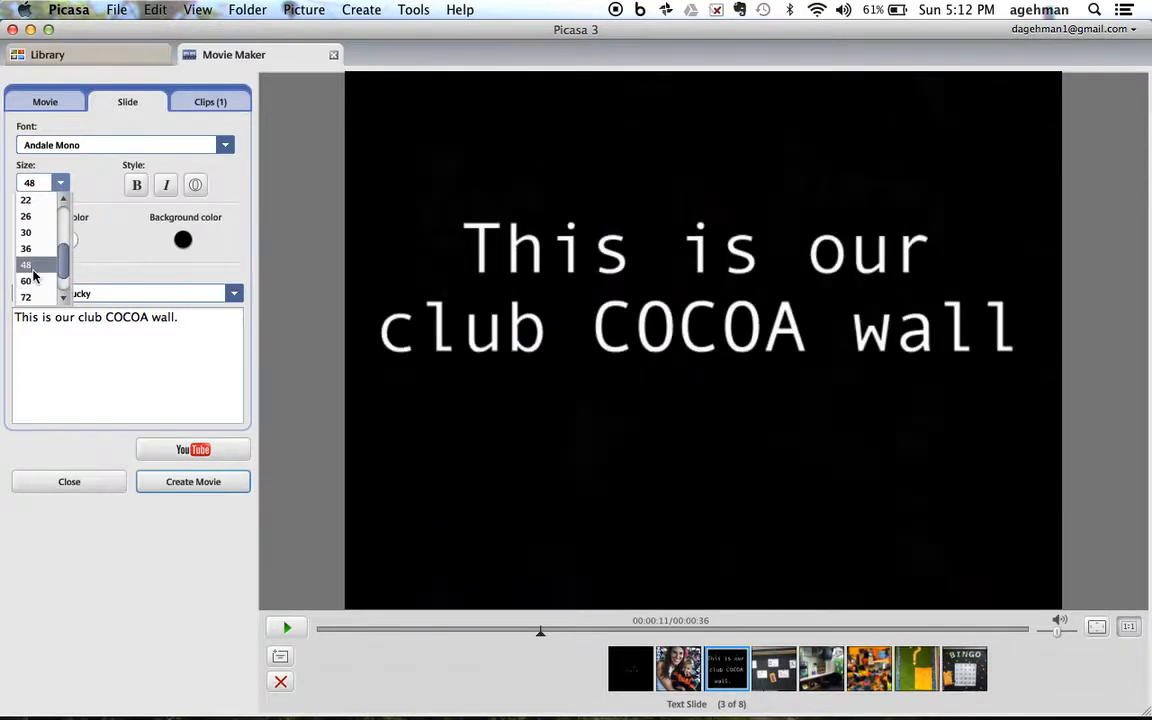
click(32, 263)
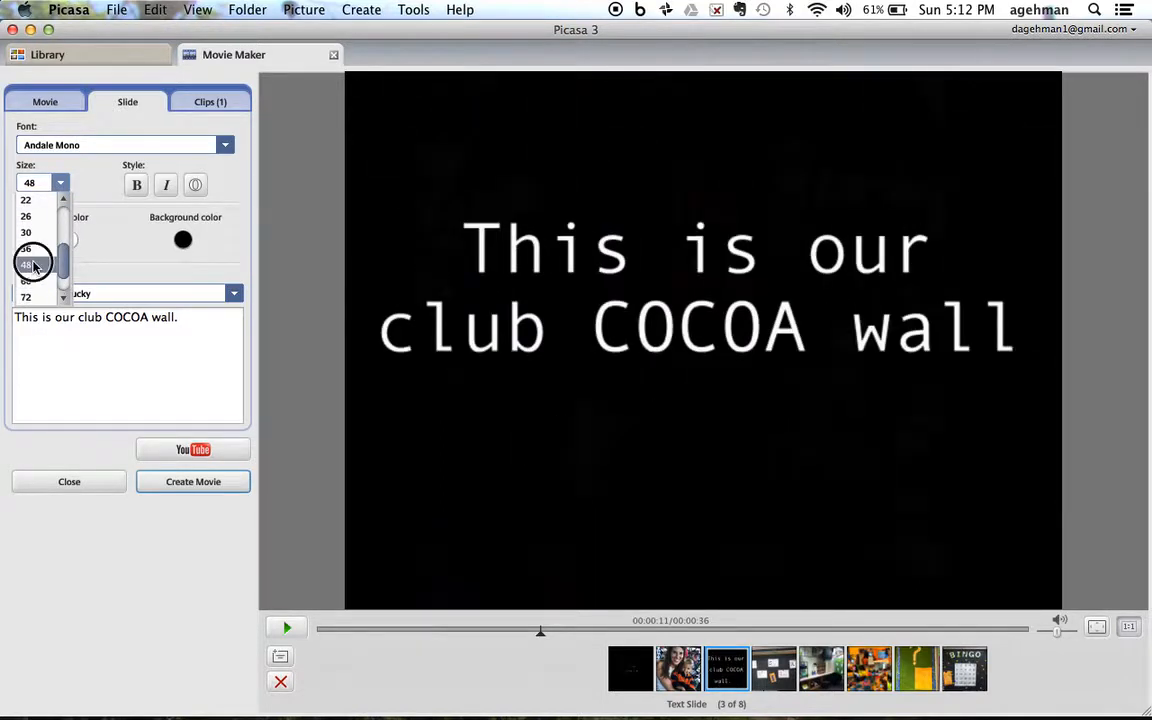
Step: Apply bold, italic and automatic outline styles to the COCOA wall slide's text
click(137, 186)
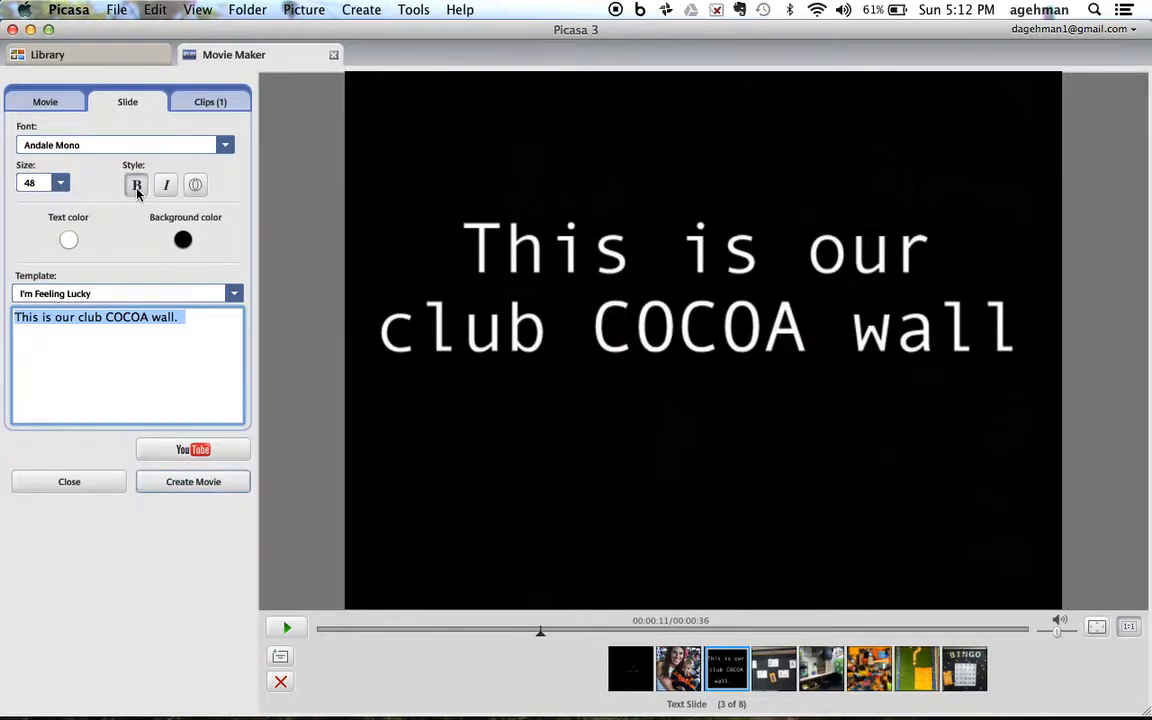
click(166, 185)
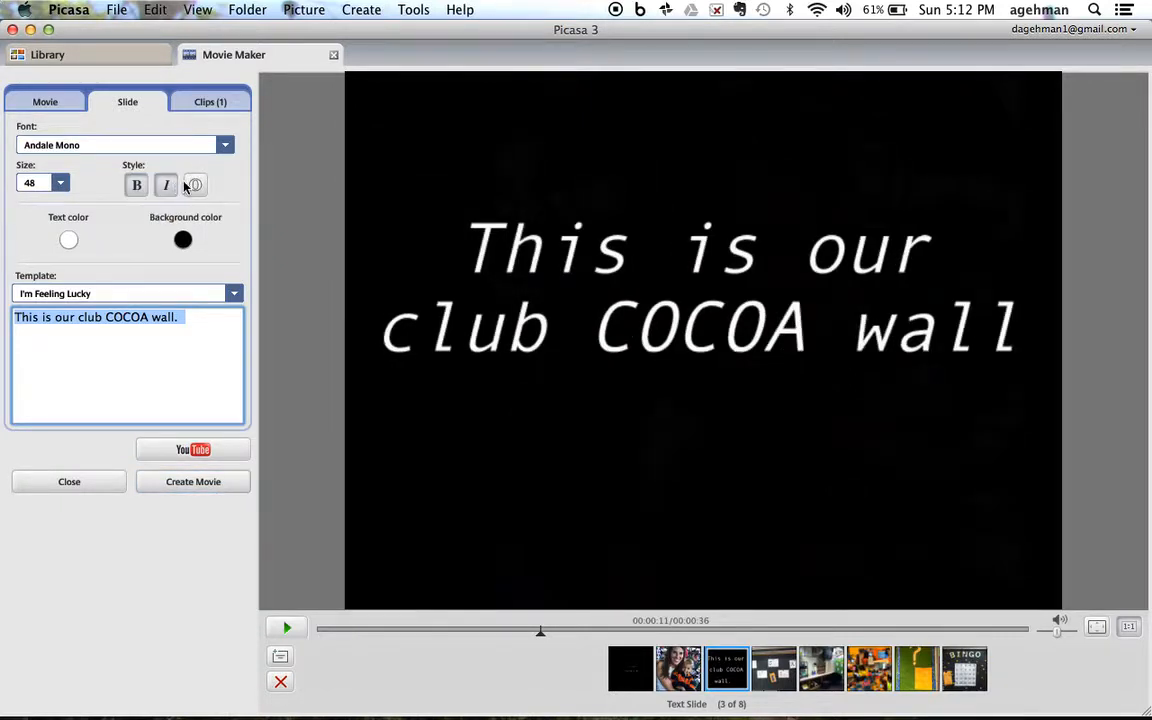
click(198, 184)
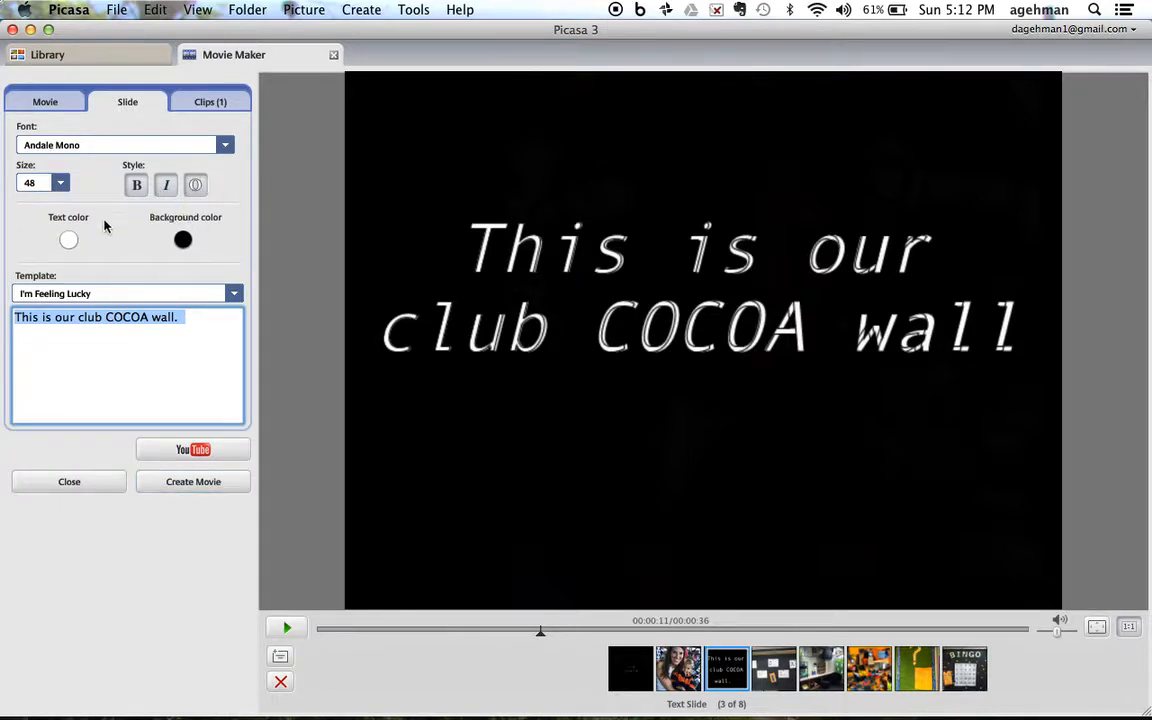
Step: Color the COCOA wall slide's text blue and its background orange
click(78, 237)
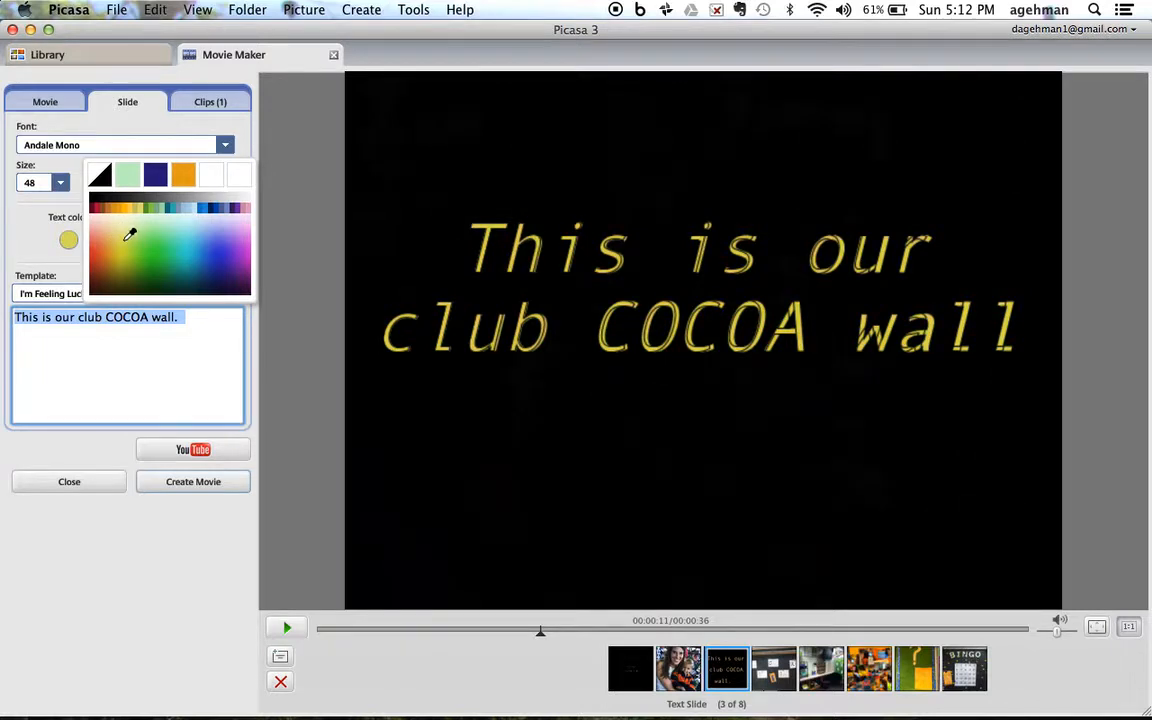
click(216, 252)
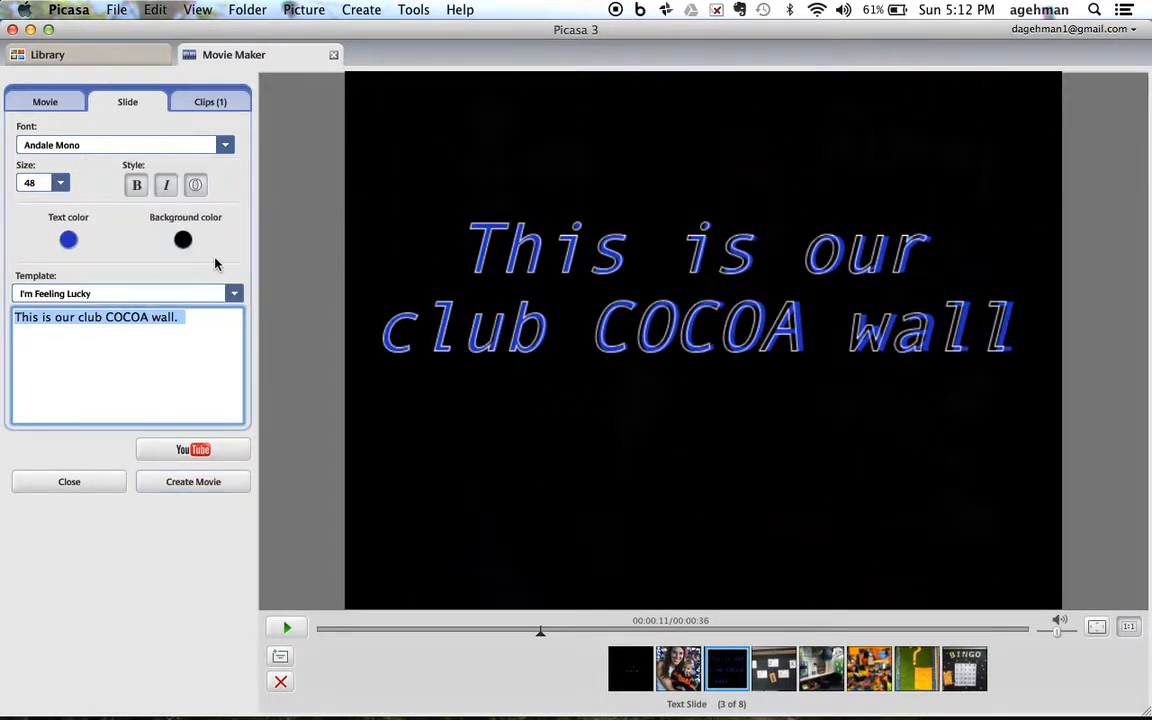
click(183, 240)
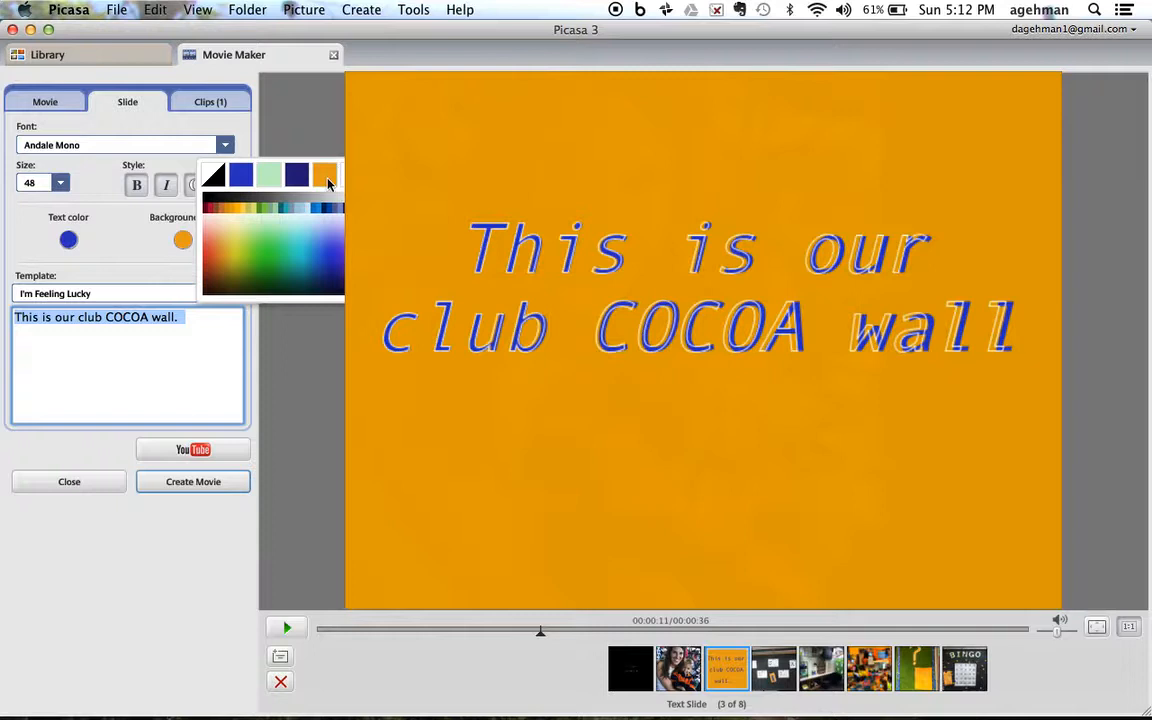
click(328, 183)
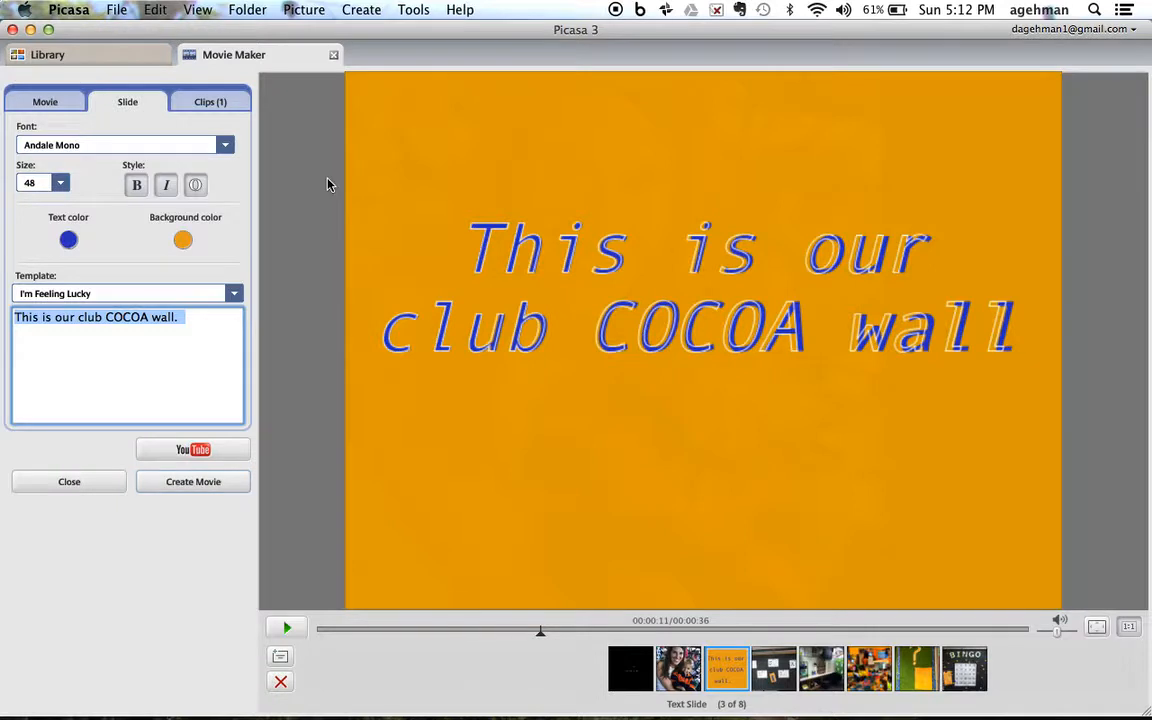
Step: Try the Music Video - Right and Scrolling Credits templates on the COCOA wall slide
click(234, 296)
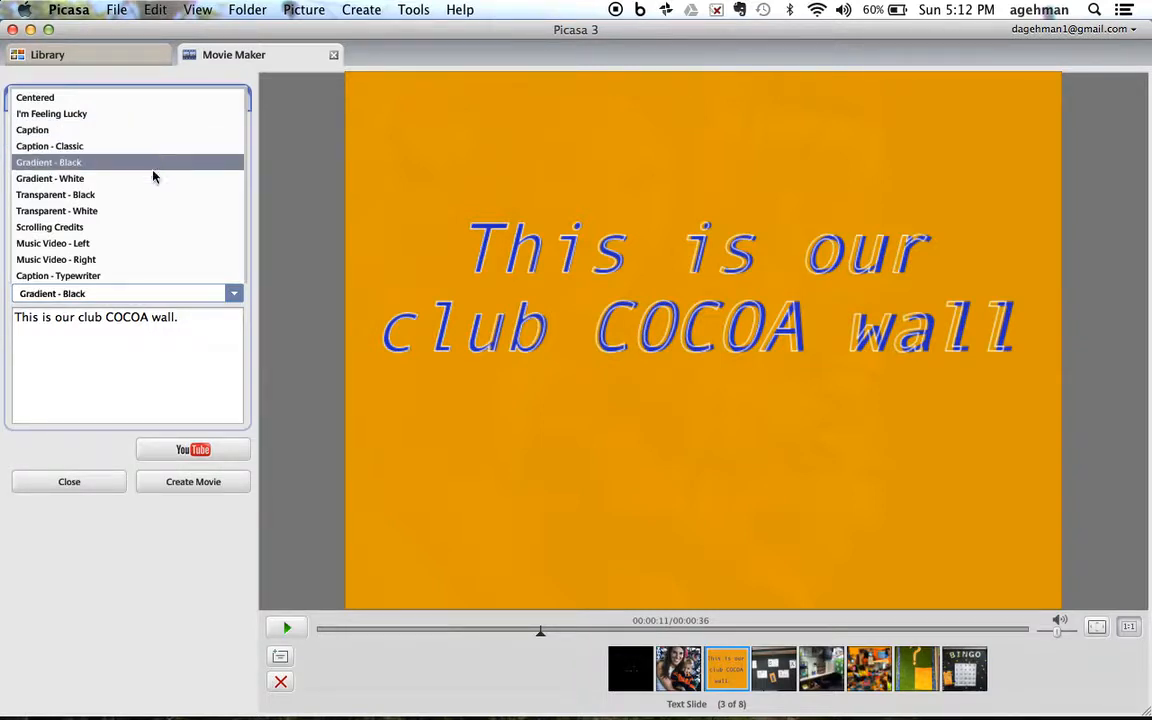
click(148, 260)
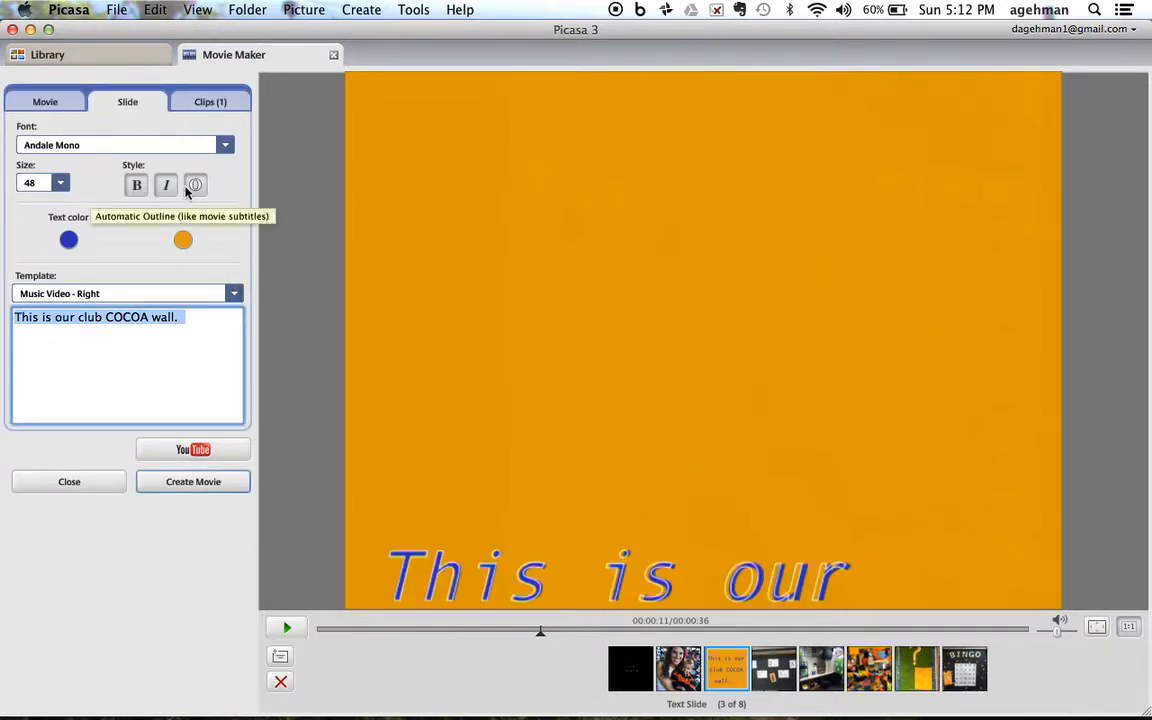
click(234, 297)
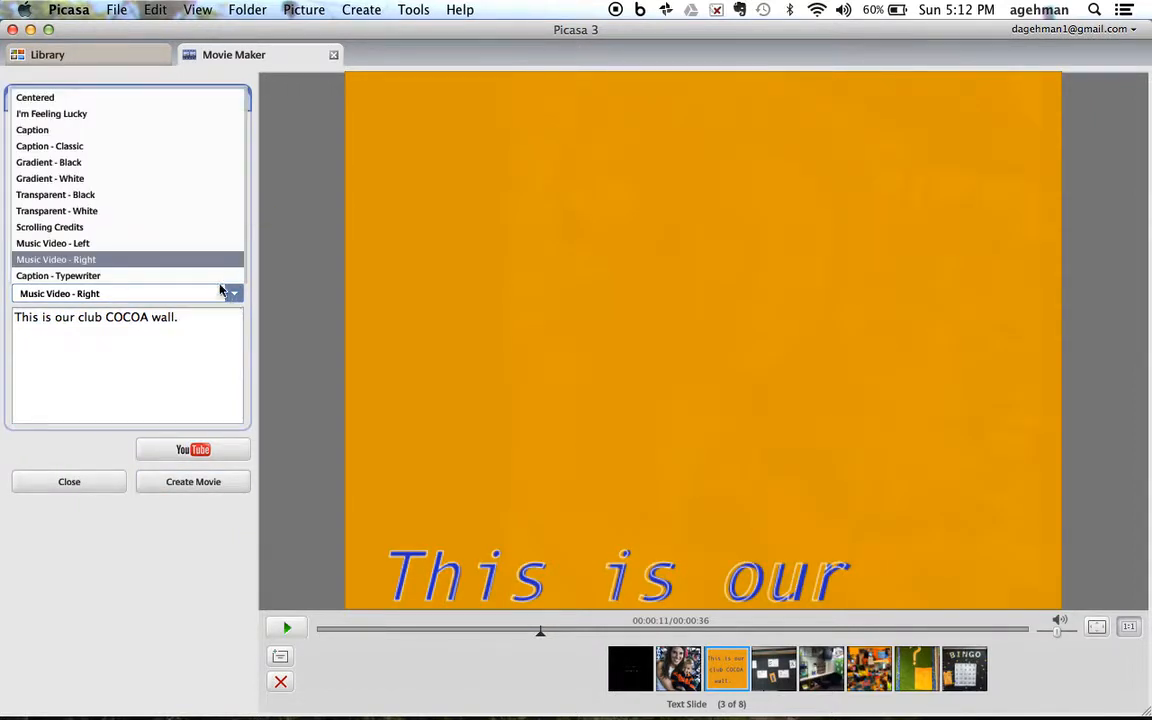
click(185, 229)
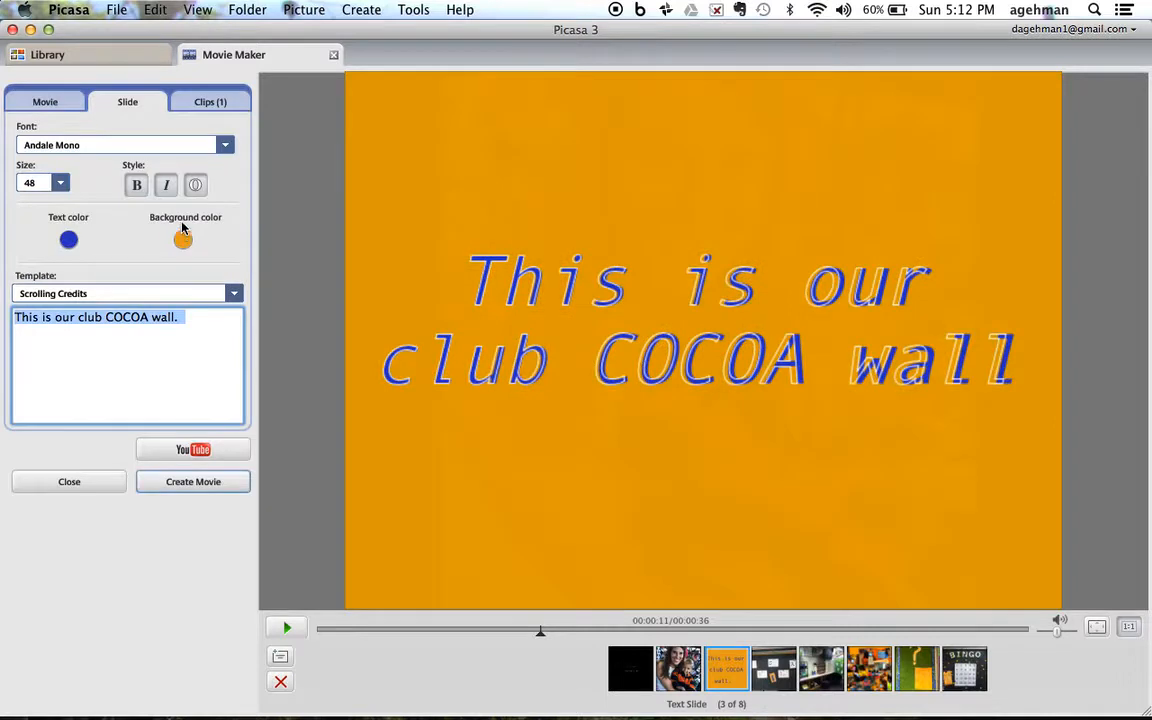
Step: Apply the Gradient - White template to the COCOA wall text slide
click(233, 293)
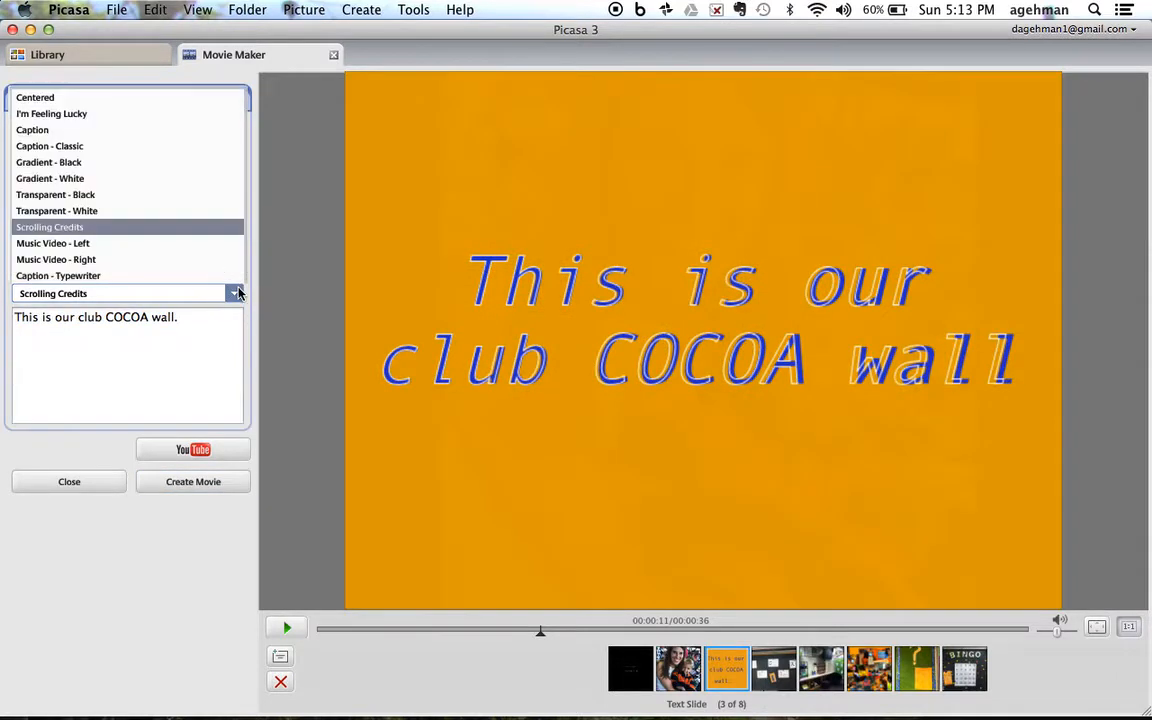
click(188, 181)
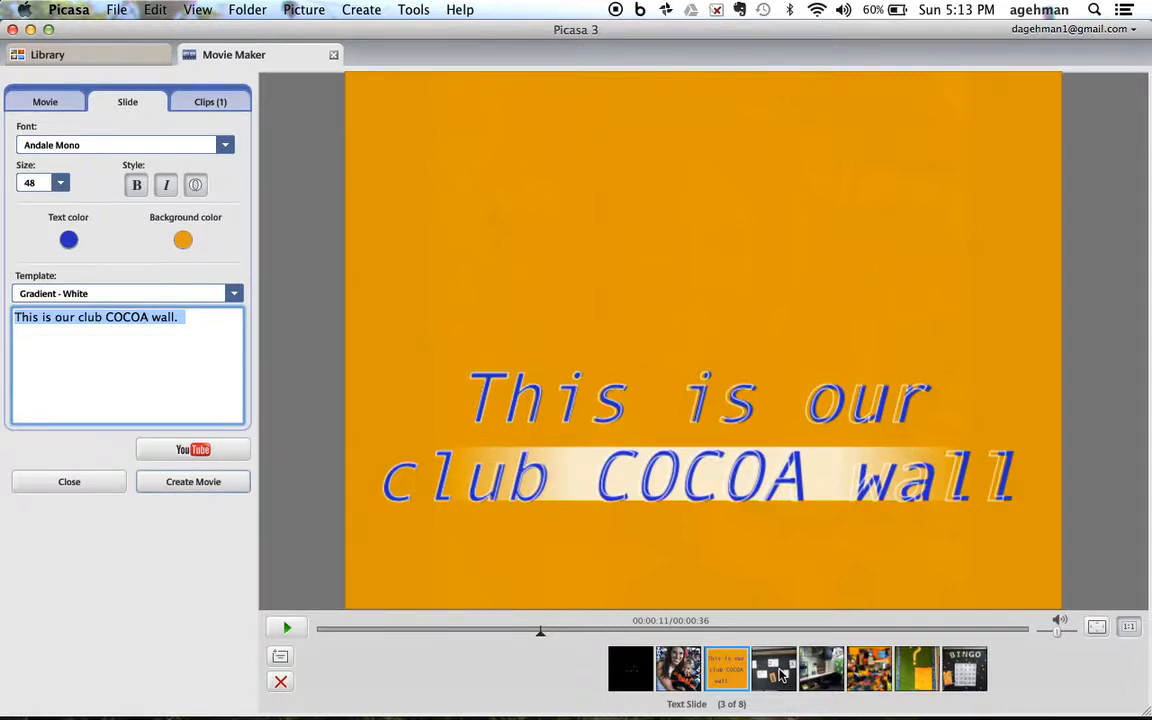
Step: Replace the date line on the Classroom title slide with "2014-2015"
click(778, 675)
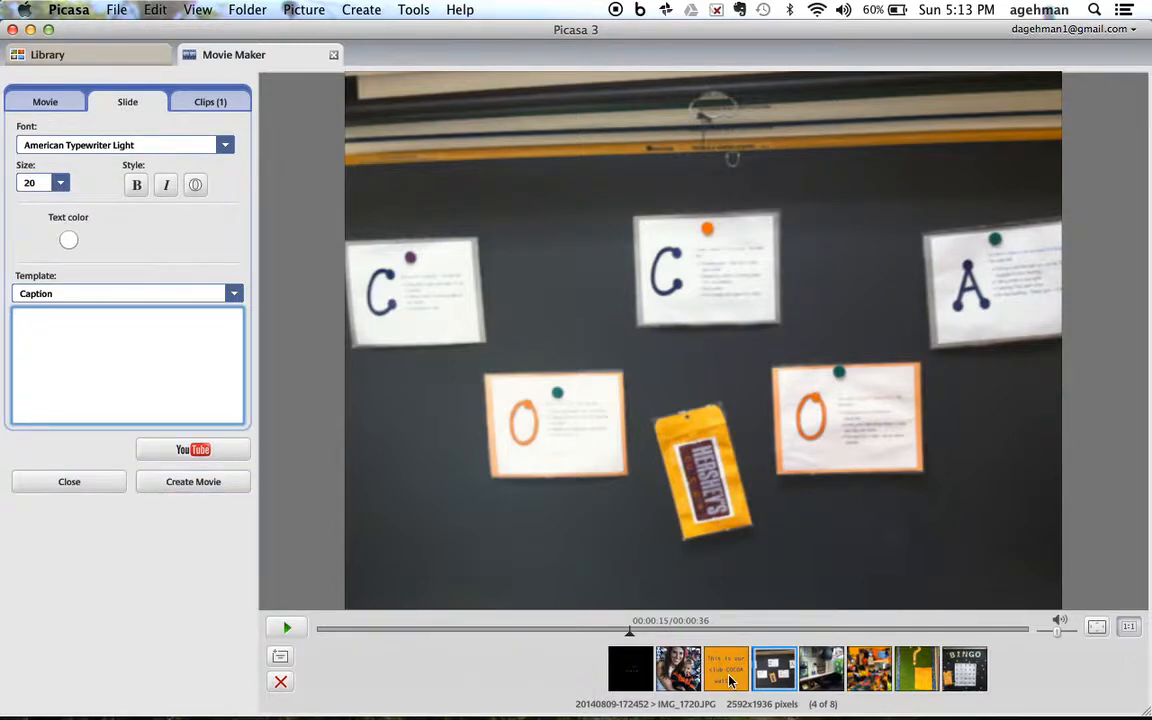
click(636, 666)
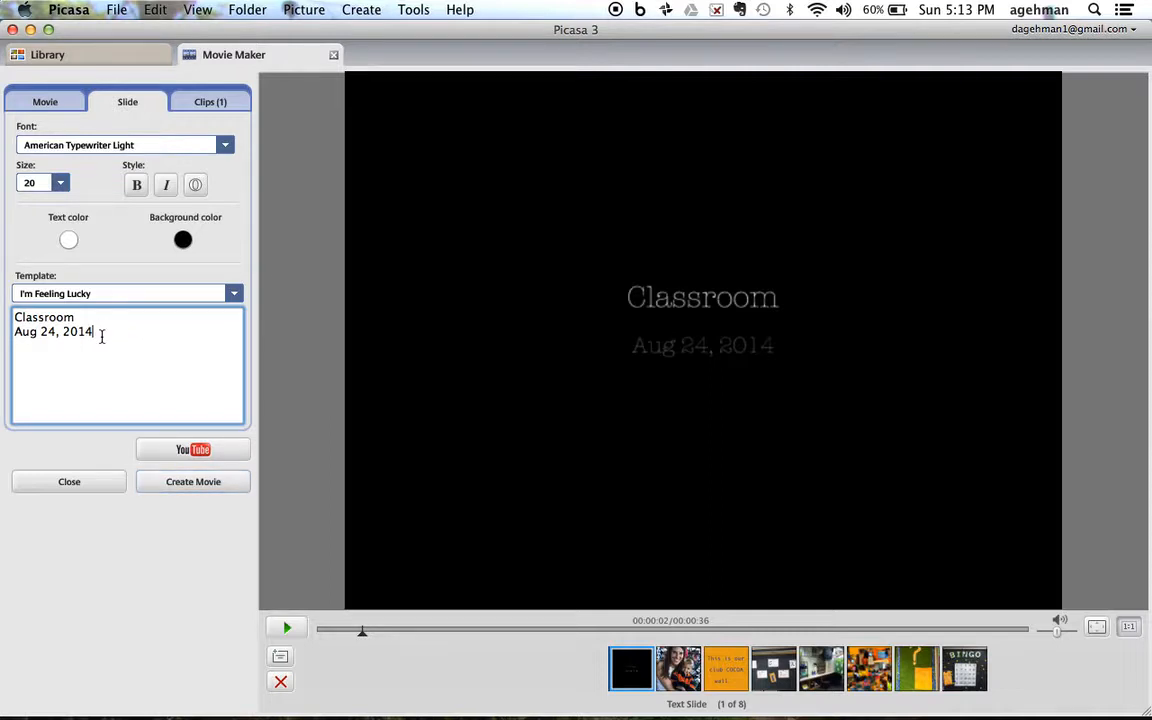
drag(99, 336, 13, 331)
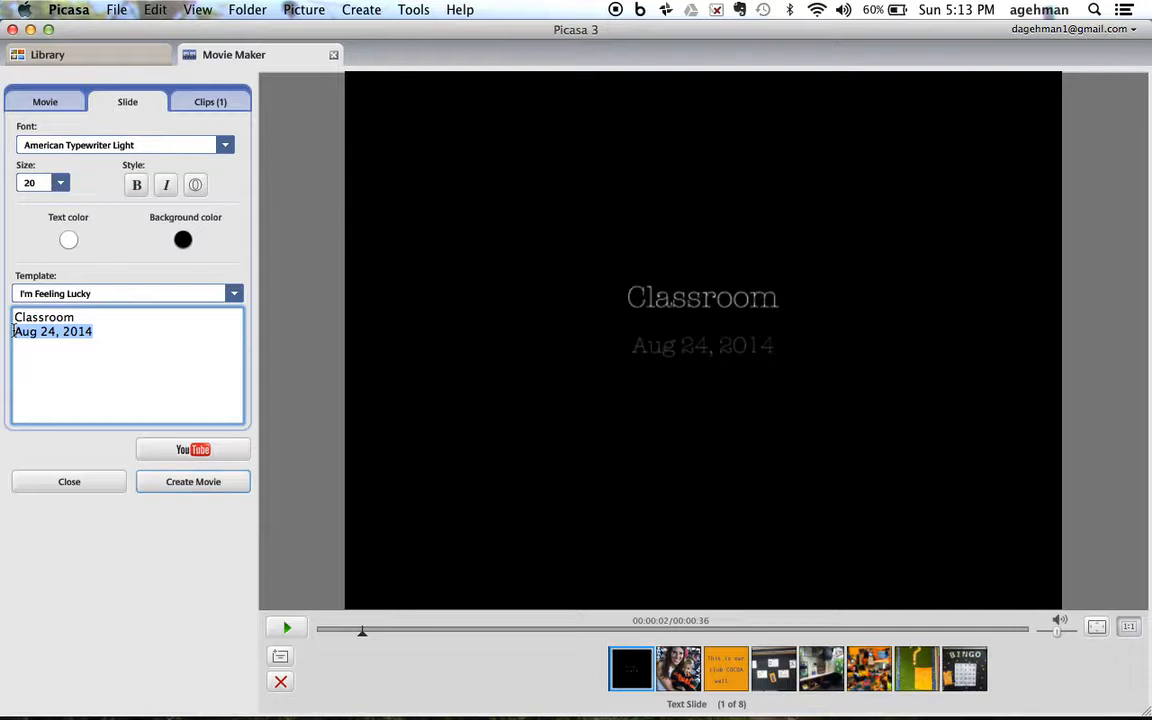
text(201)
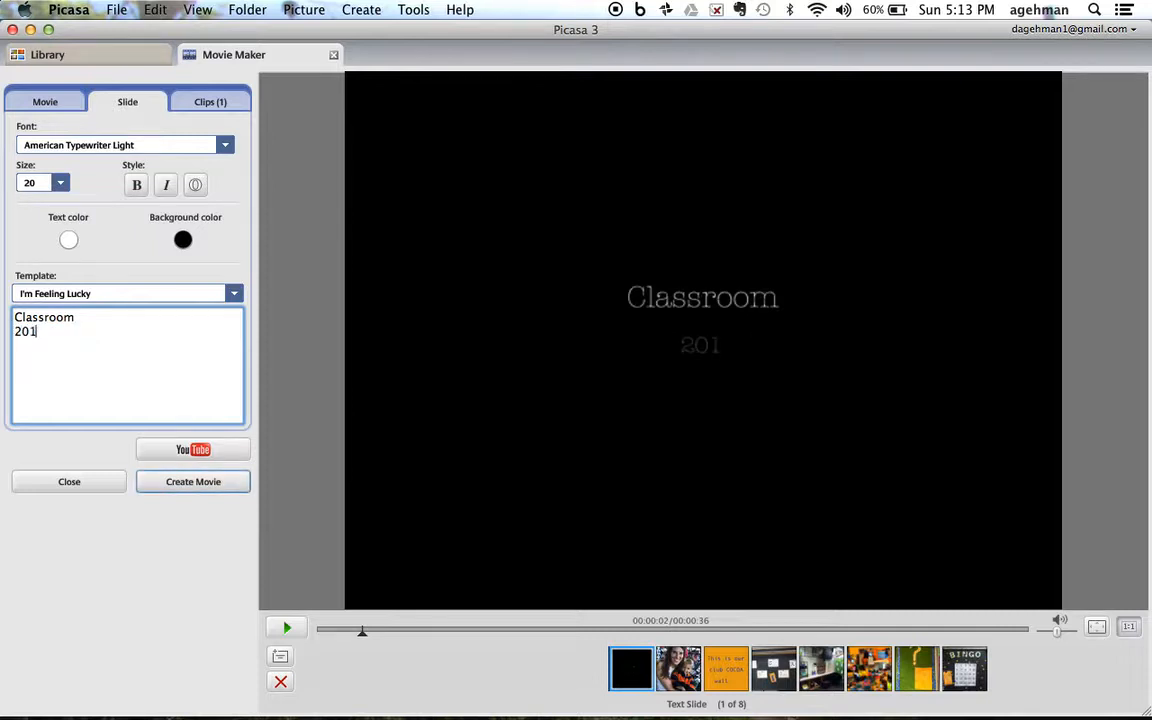
text(4-2015)
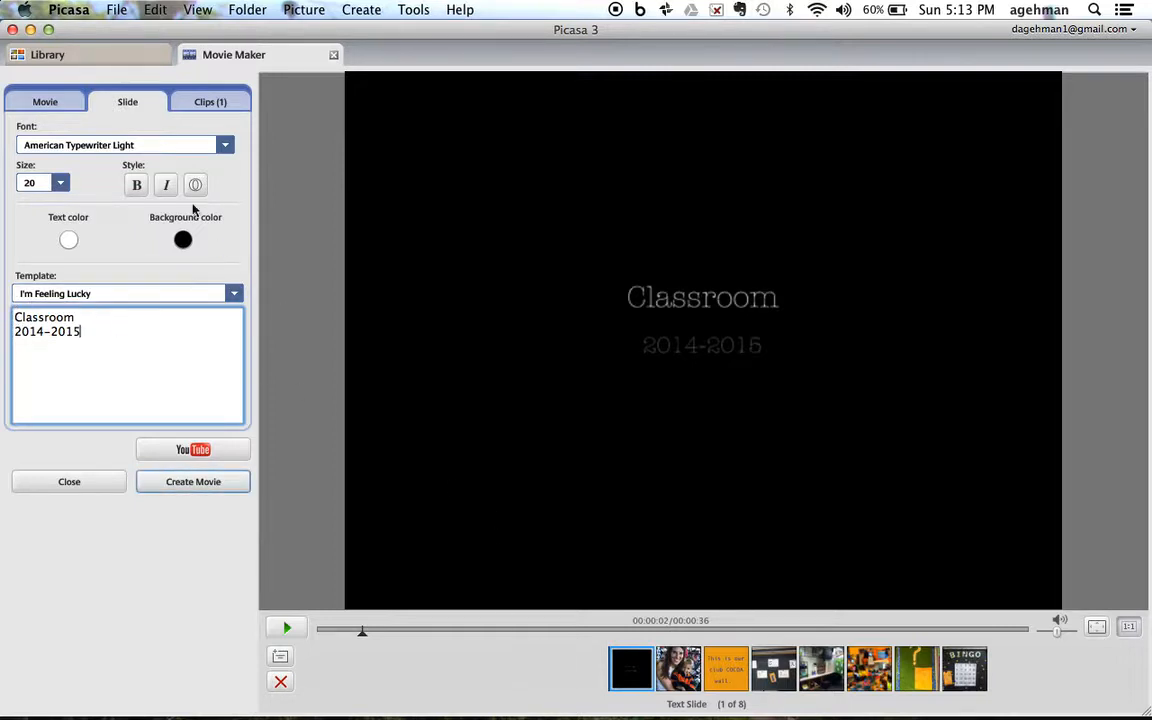
Step: Set the movie's transition style to Dissolve and briefly play the movie to preview it
click(67, 103)
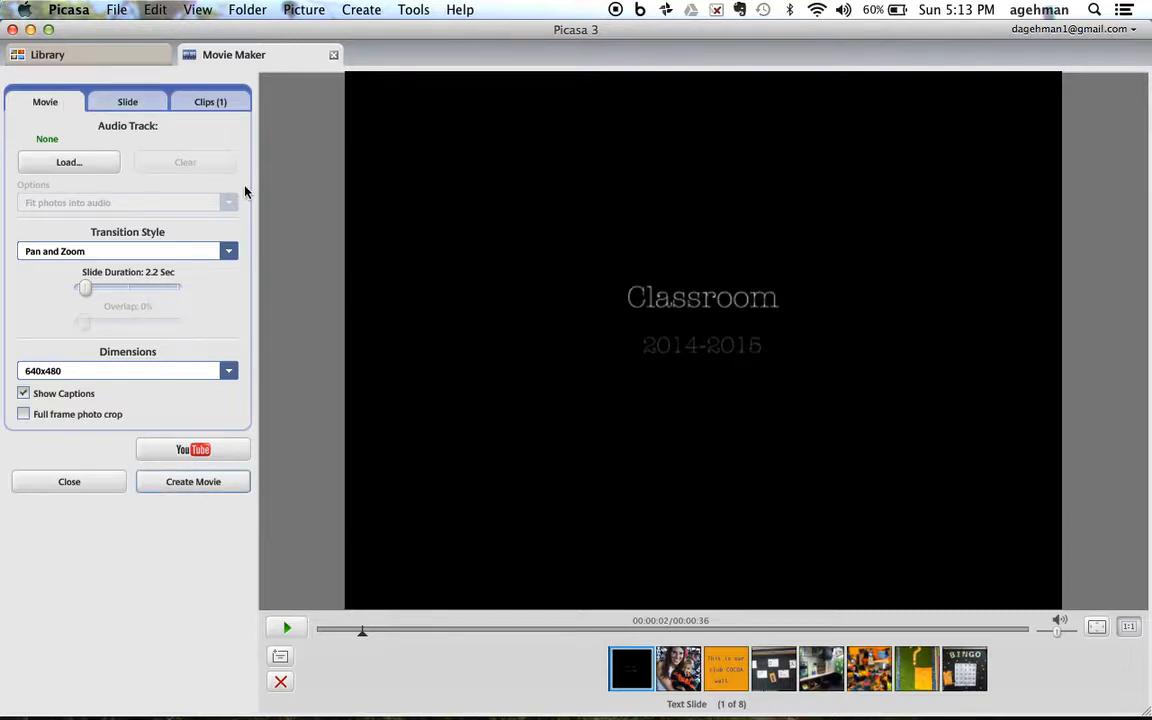
click(230, 254)
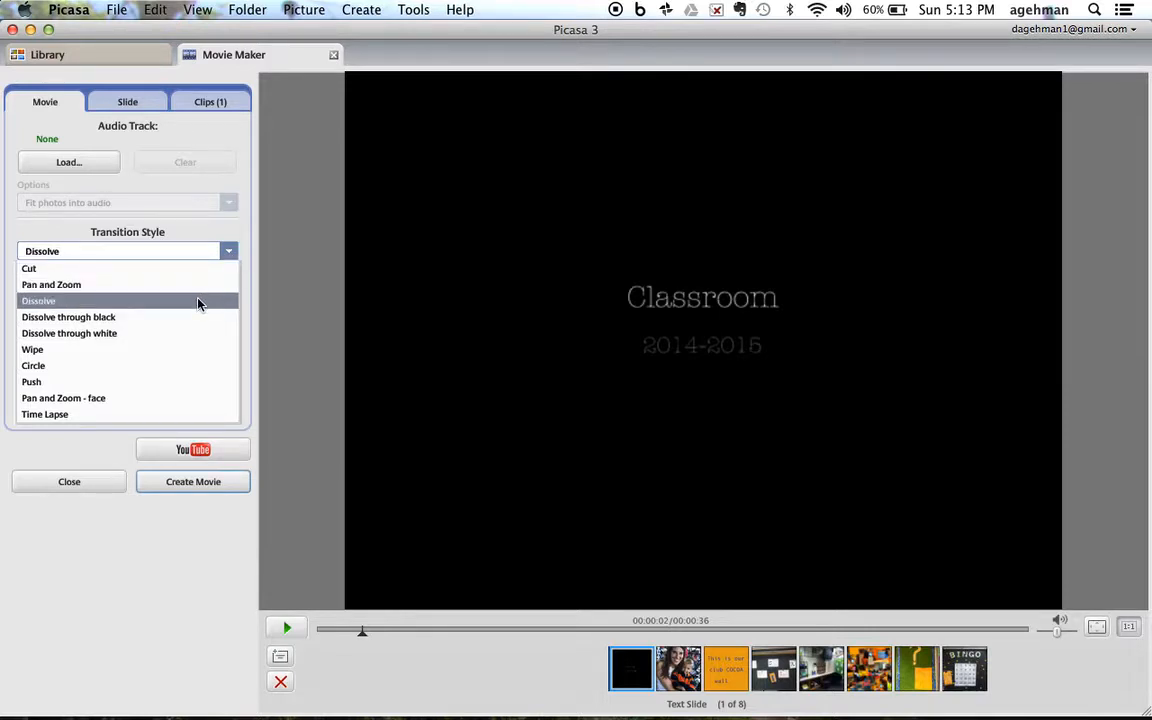
click(198, 301)
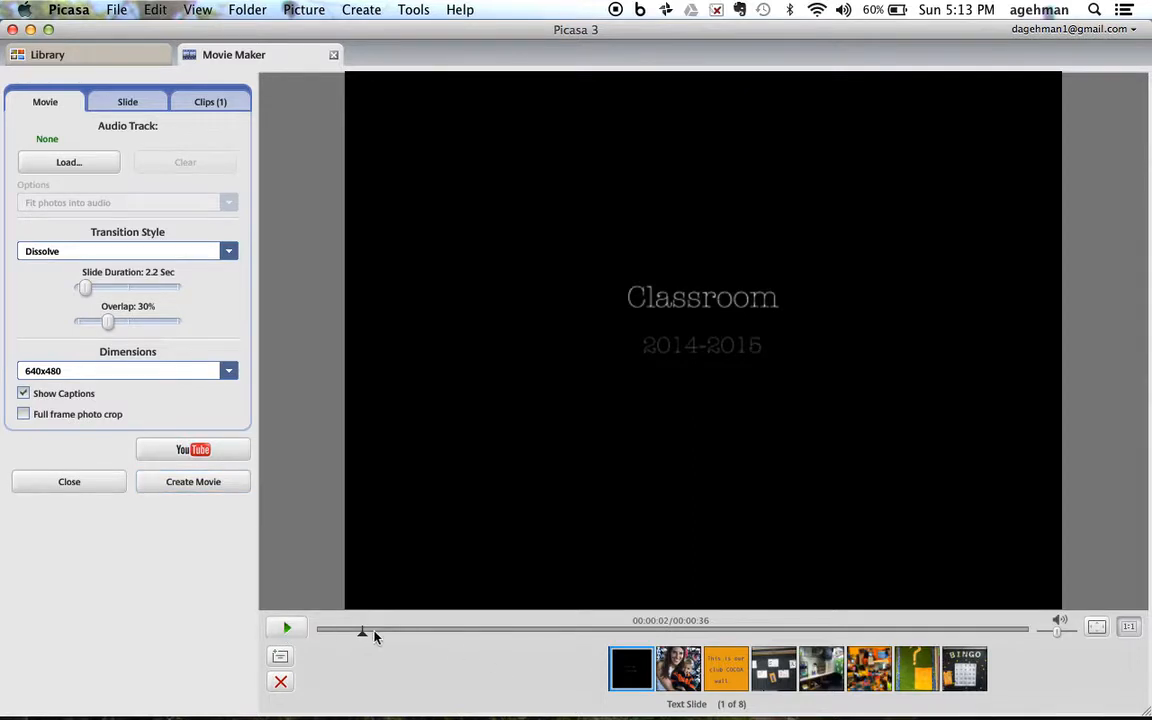
click(289, 628)
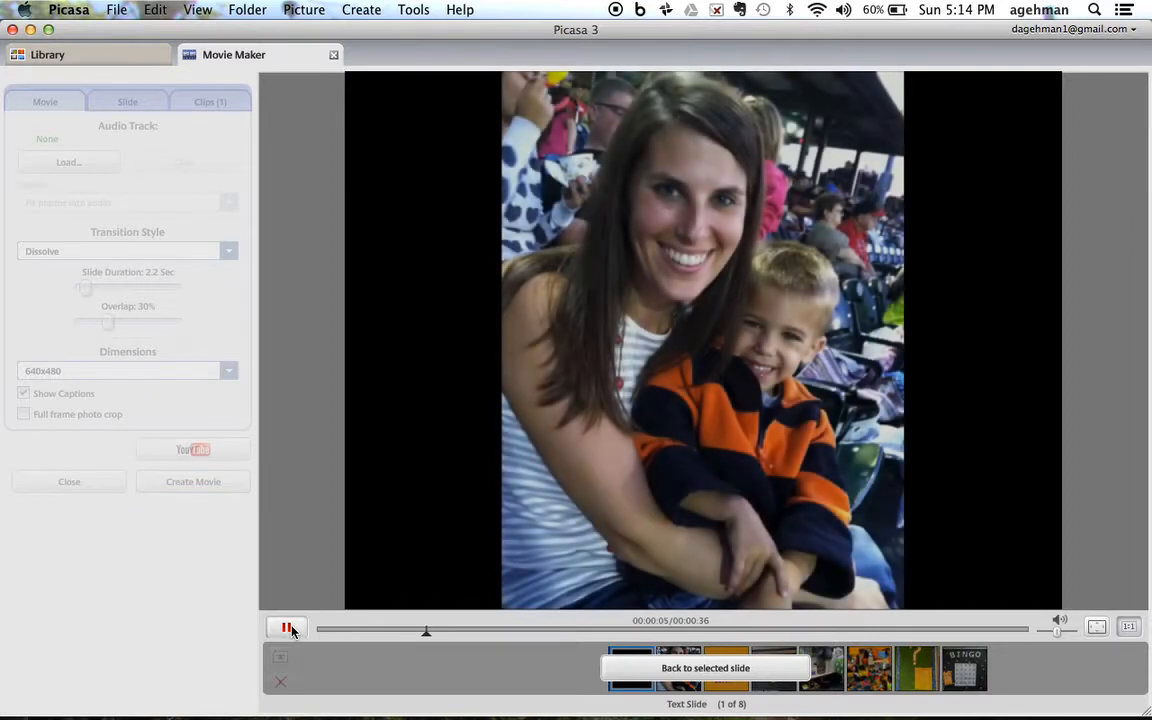
click(289, 628)
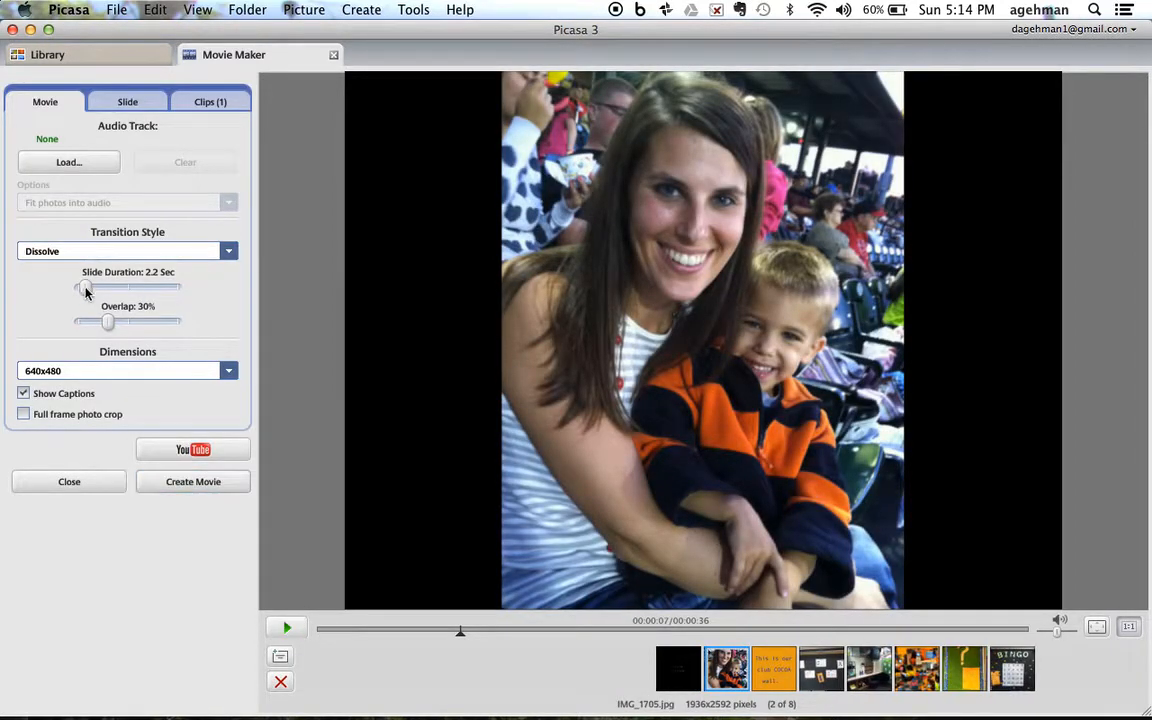
Step: Set the slide duration to 6.5 seconds and hide captions, trying full frame photo crop on and off
drag(85, 288, 104, 292)
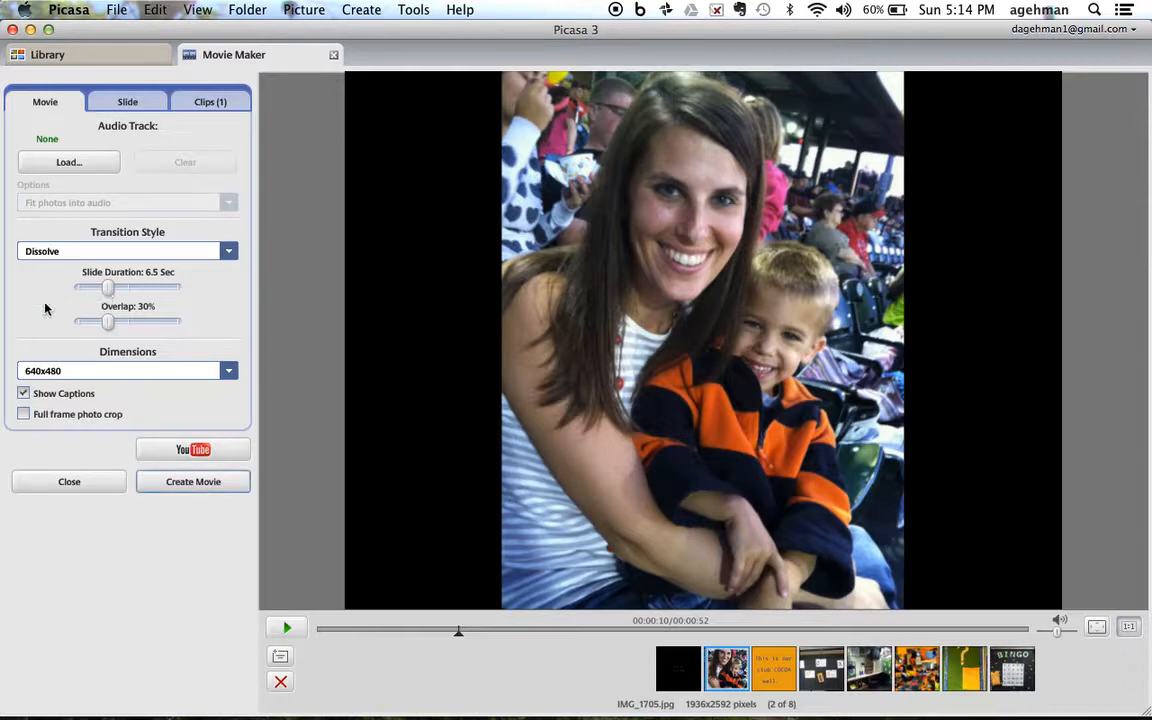
click(24, 394)
click(24, 415)
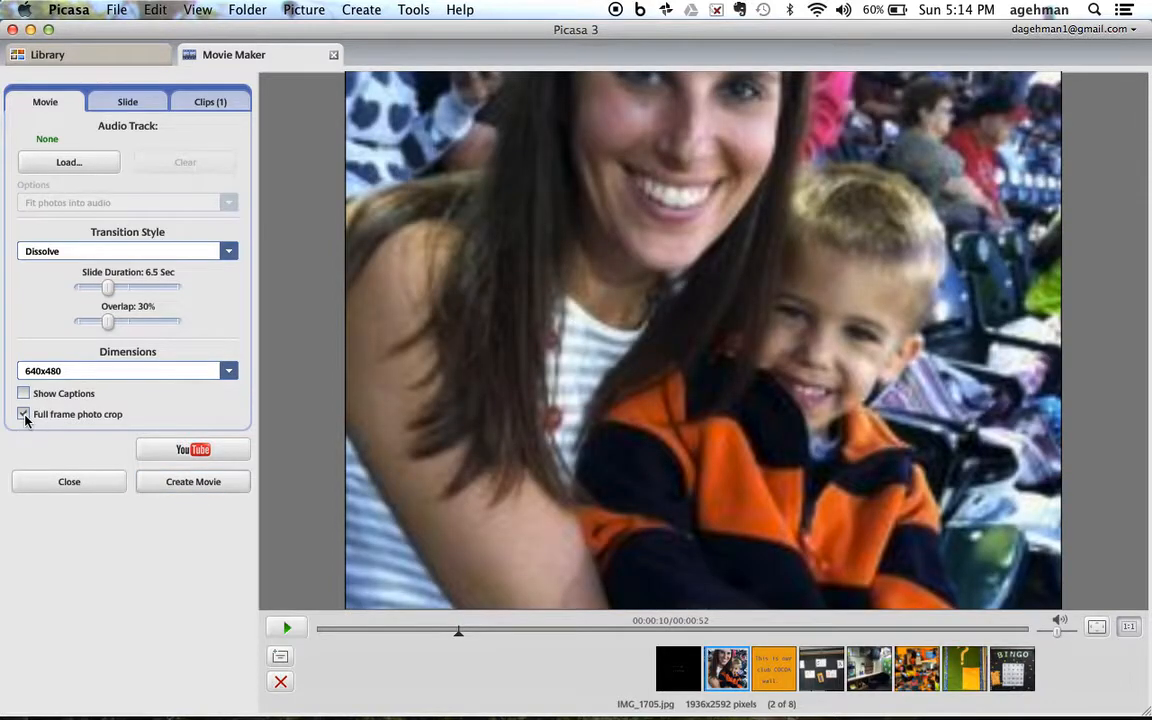
click(24, 415)
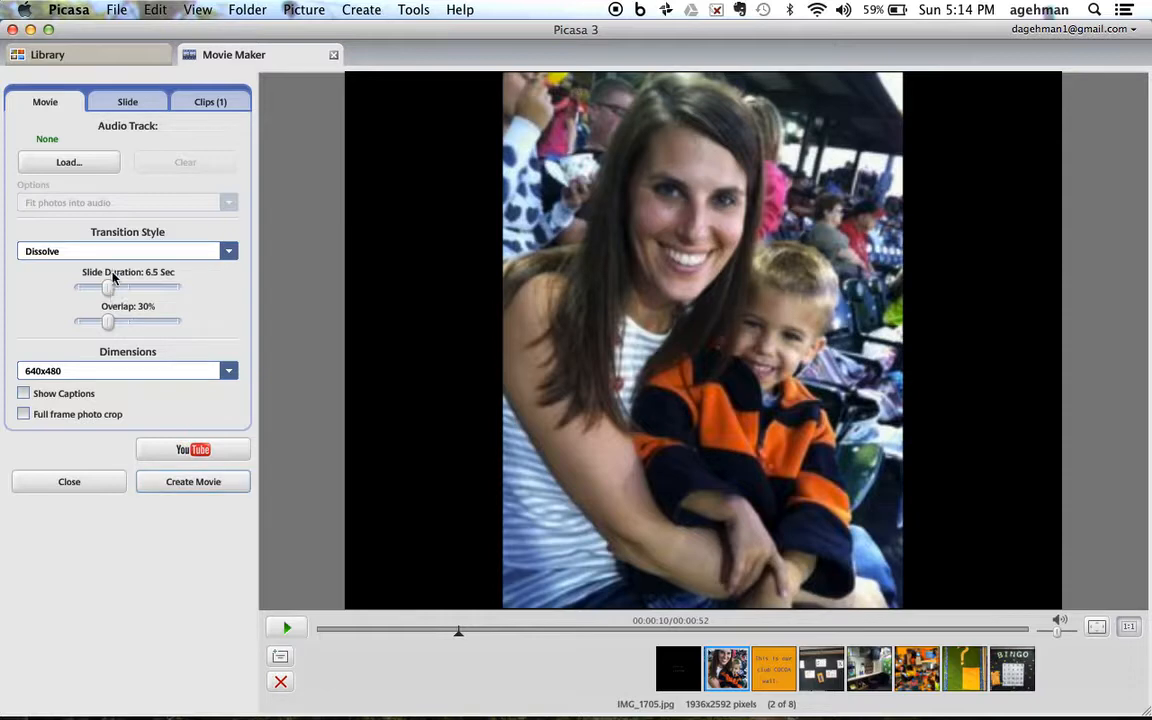
Step: Load "I Could Sing of Your Love Forever" from the iTunes music as the movie's audio track
click(84, 165)
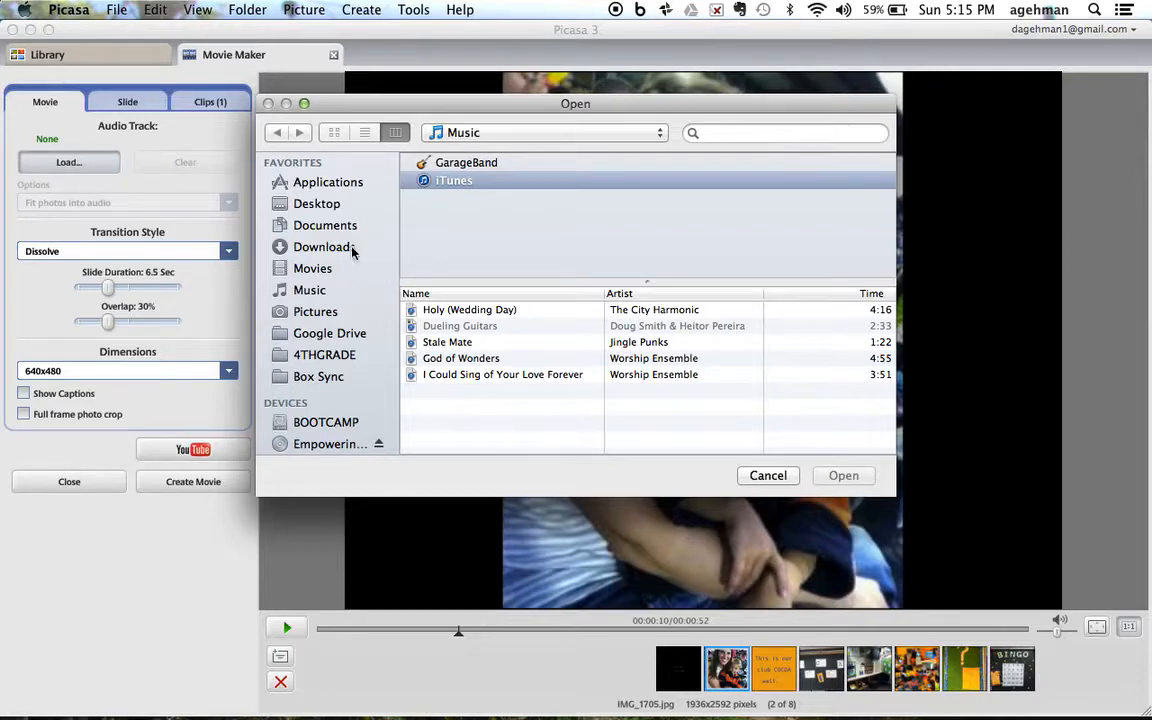
click(475, 376)
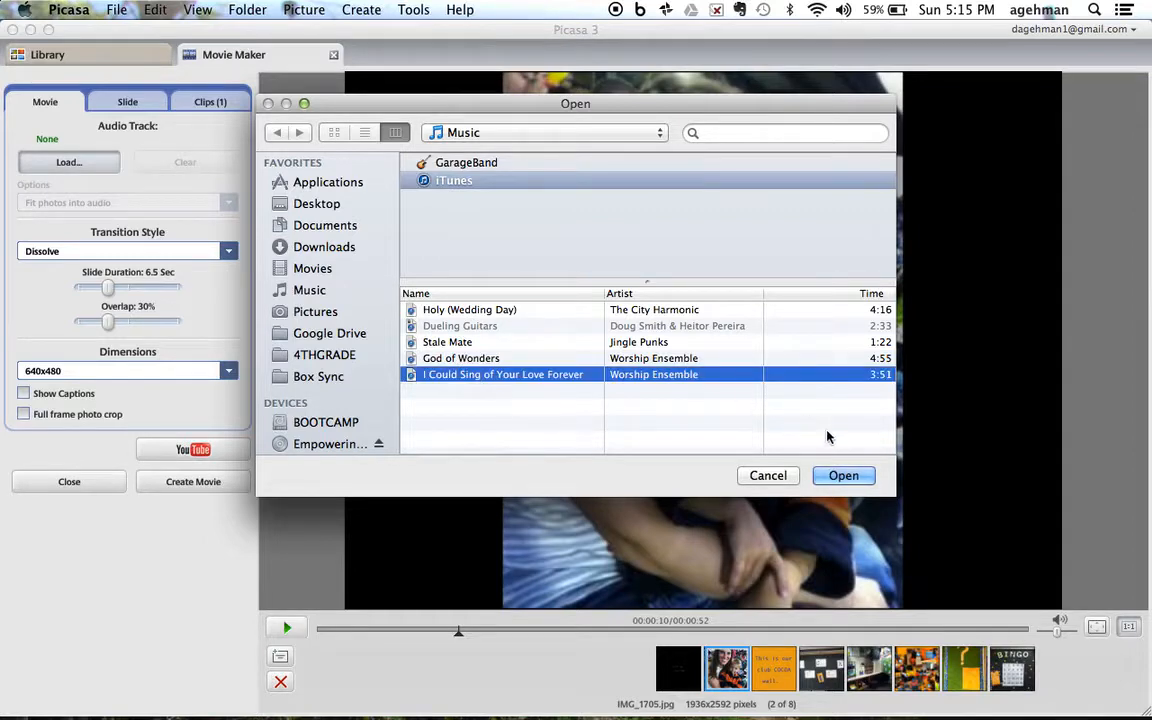
click(843, 476)
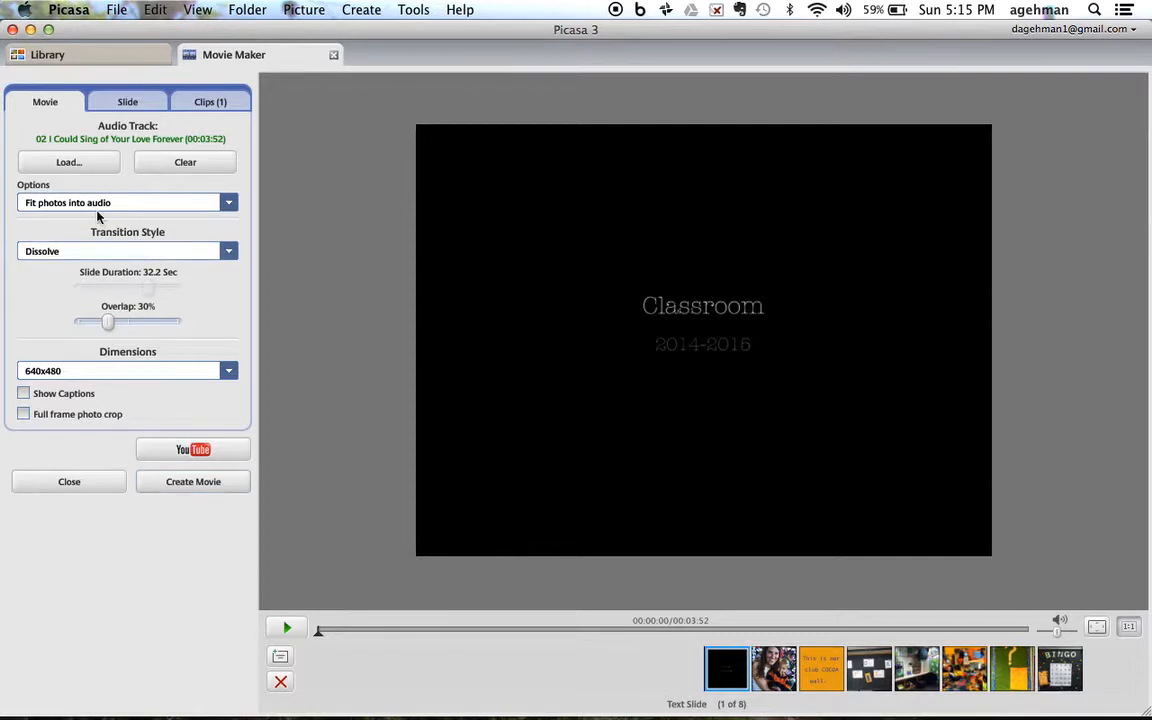
Step: Set the audio track option to Truncate audio
click(230, 204)
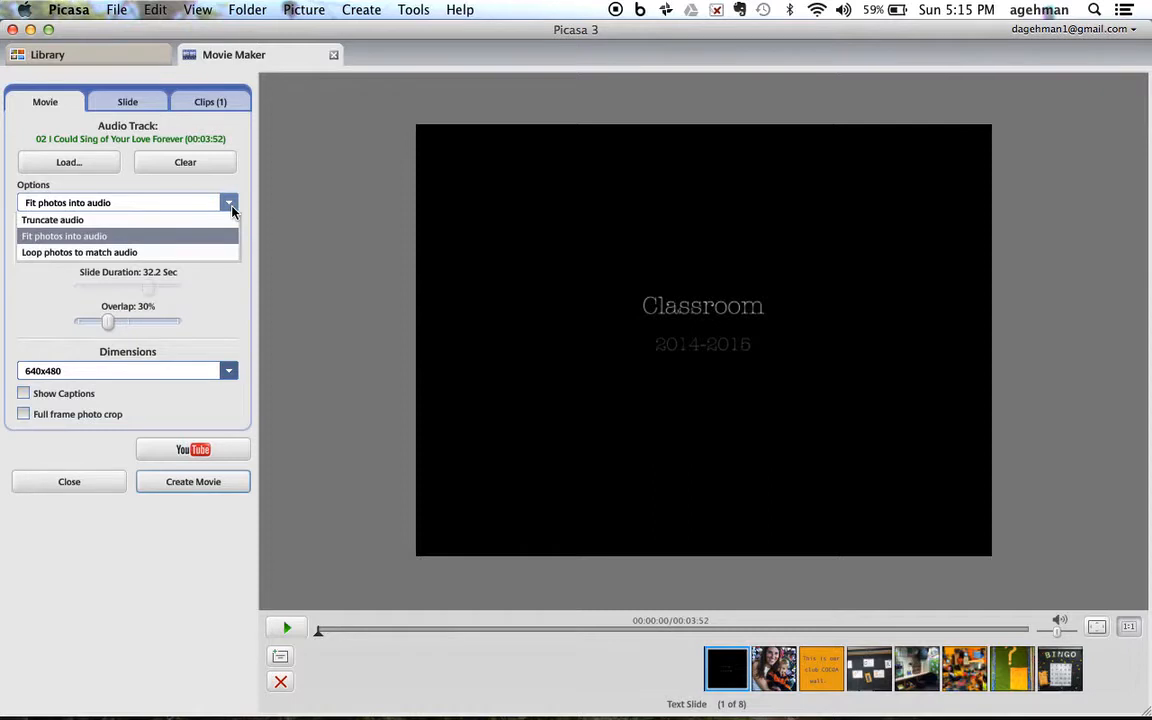
click(184, 238)
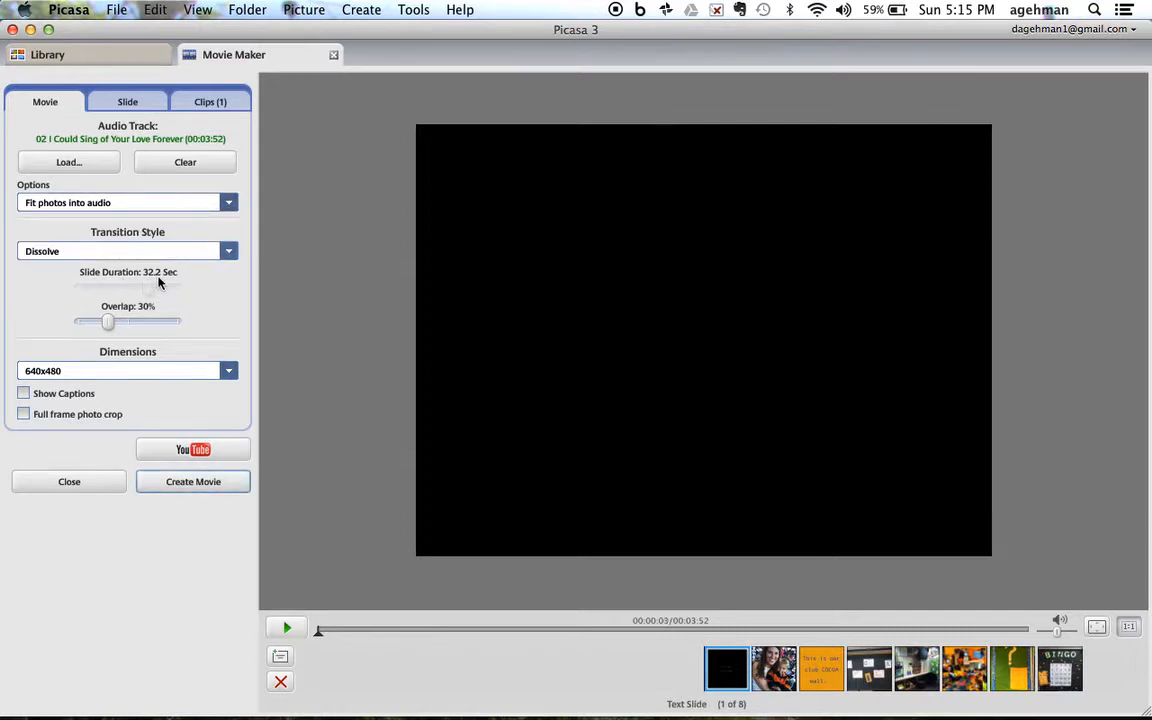
click(230, 203)
click(213, 221)
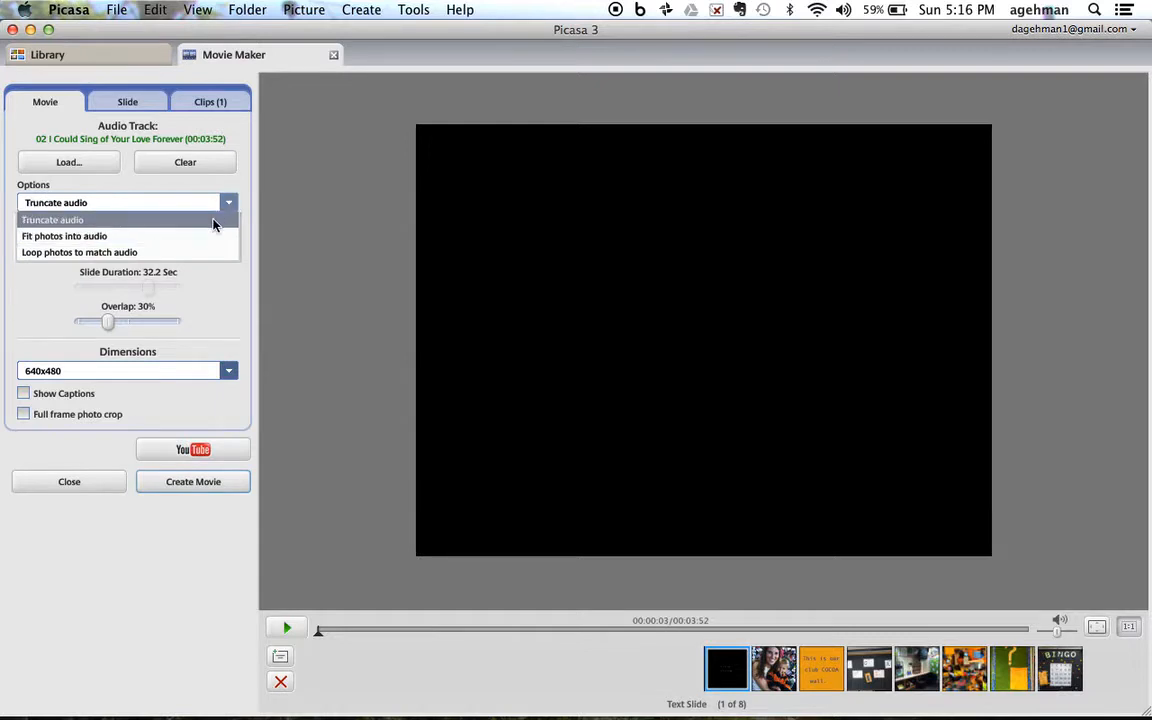
click(213, 221)
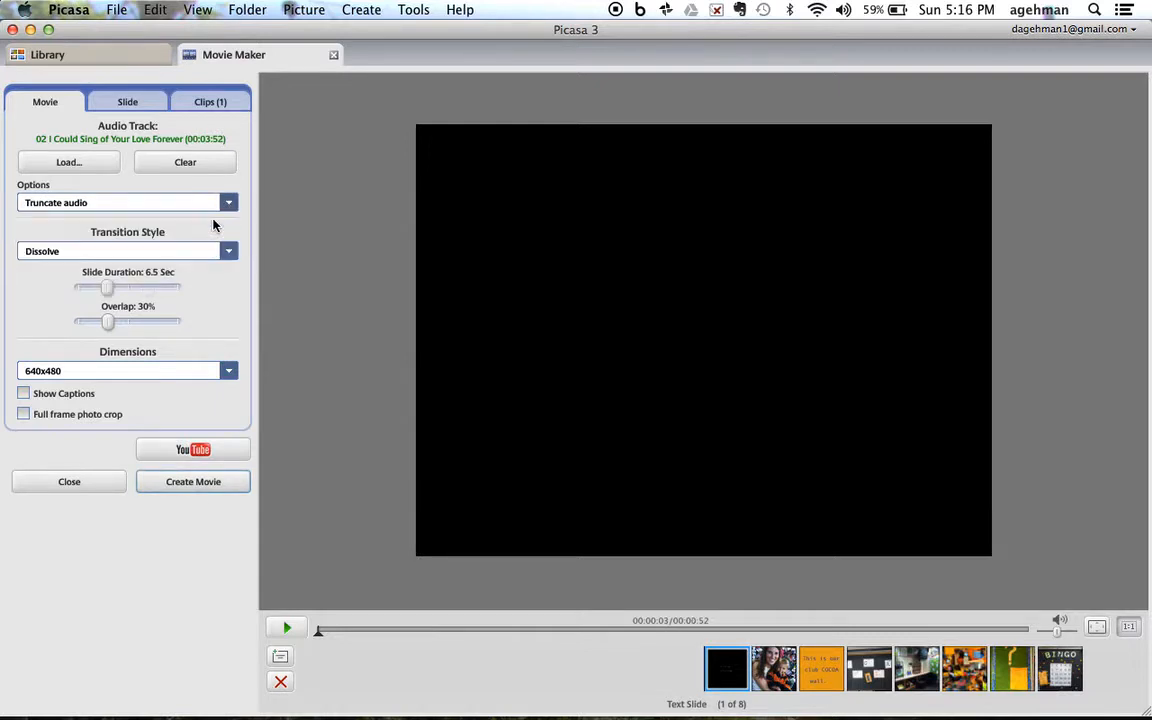
Step: Set the slide duration to 5.0 seconds and create the movie
click(111, 287)
mouse_move(111, 287)
mouse_down()
mouse_move(131, 286)
mouse_move(100, 288)
mouse_up()
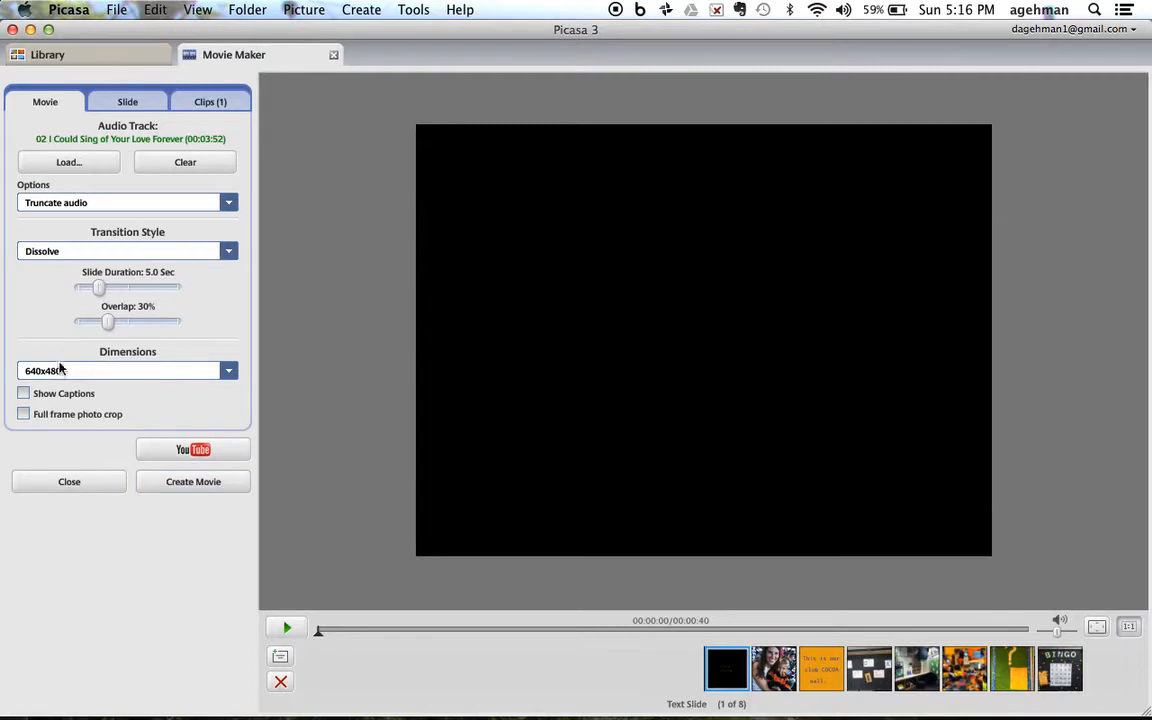
click(160, 486)
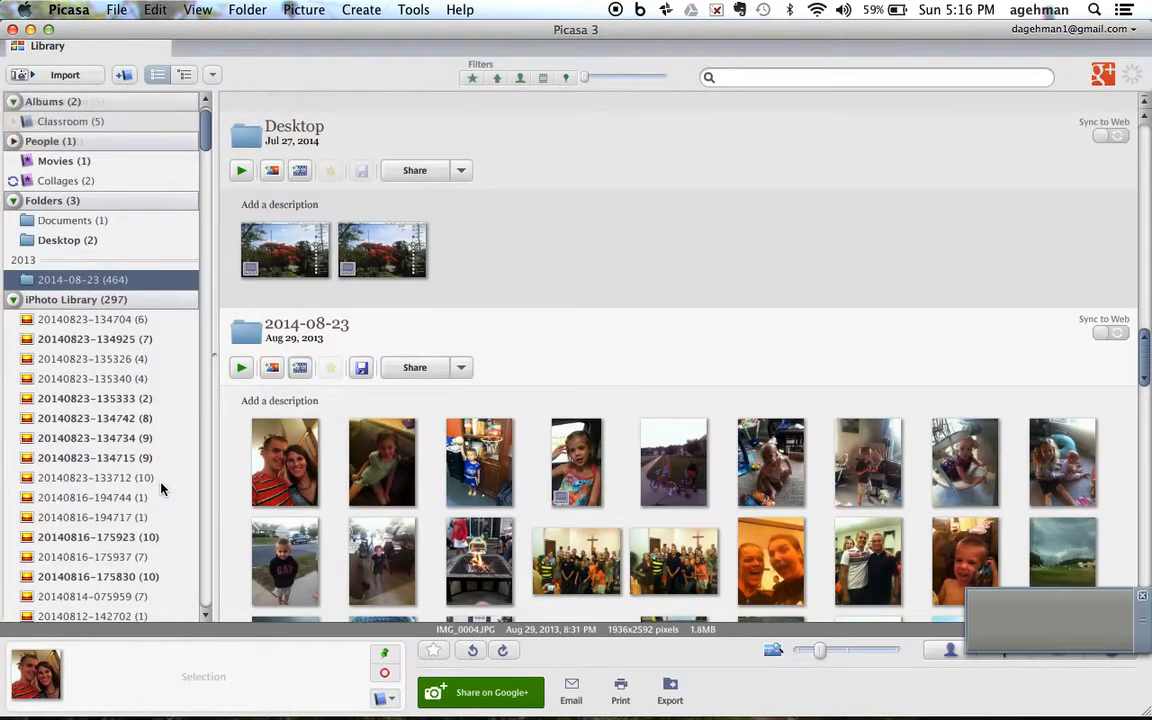